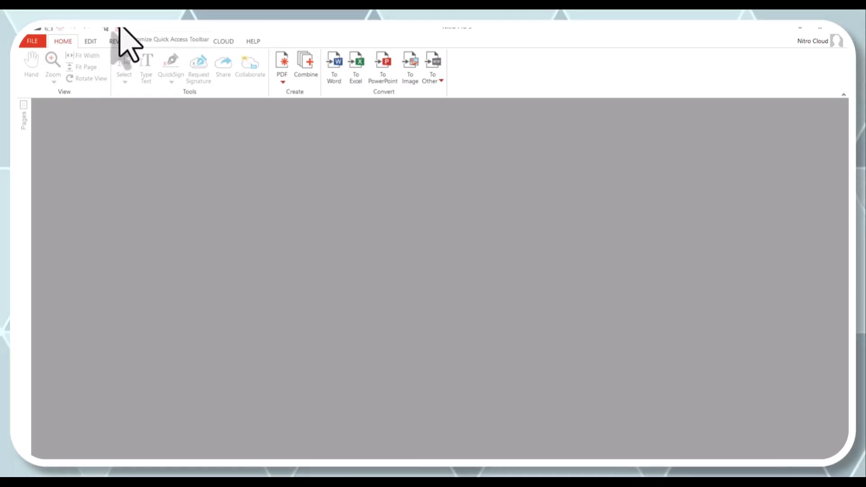
Step: Look over the quick-access customization options and the Open page without opening a file
{"action": "left_click", "coordinate": [119, 29]}
{"action": "left_click", "coordinate": [119, 28]}
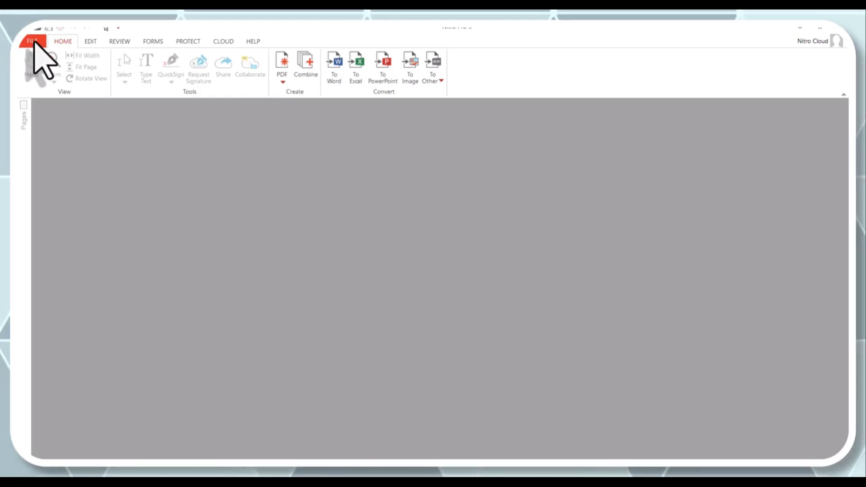
{"action": "left_click", "coordinate": [35, 41]}
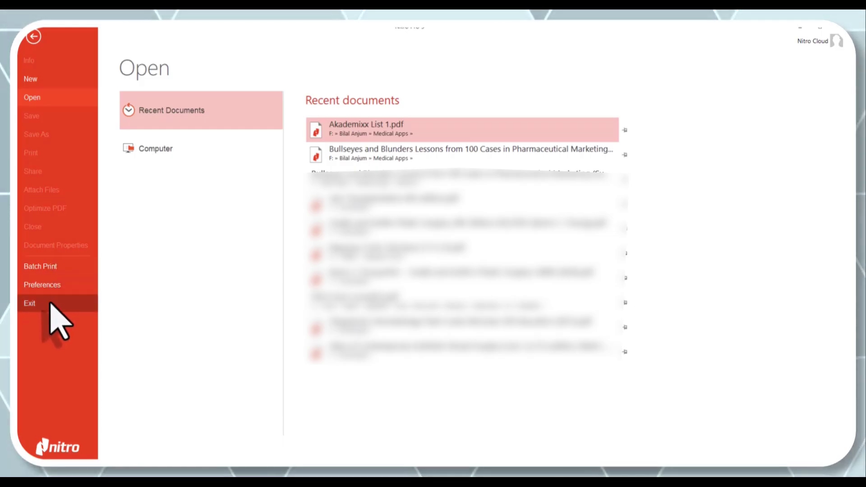
{"action": "left_click", "coordinate": [35, 38]}
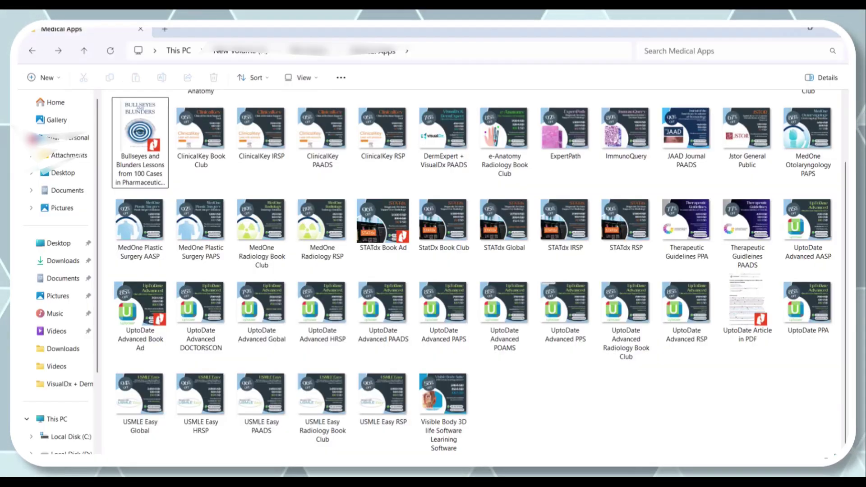
Step: Open the Bullseyes and Blunders PDF from the Medical Apps folder in Nitro Pro
{"action": "scroll", "coordinate": [253, 271], "scroll_direction": "up", "scroll_amount": 2}
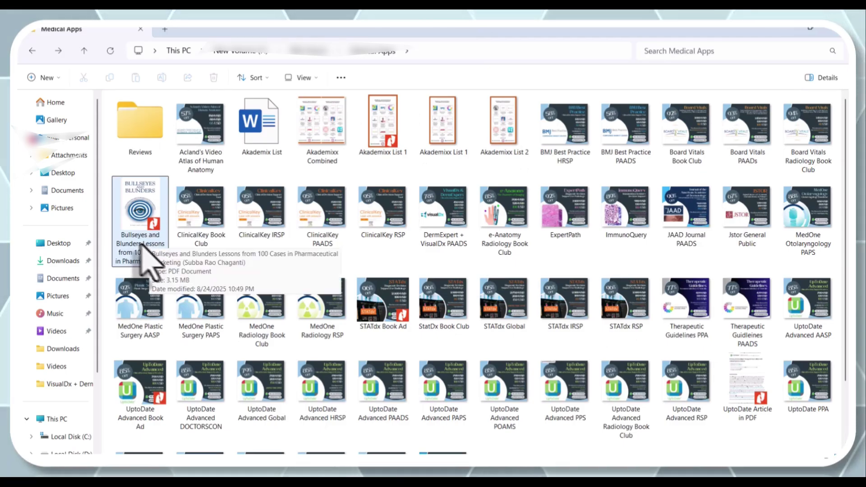
{"action": "left_click", "coordinate": [131, 231]}
{"action": "double_click", "coordinate": [135, 246]}
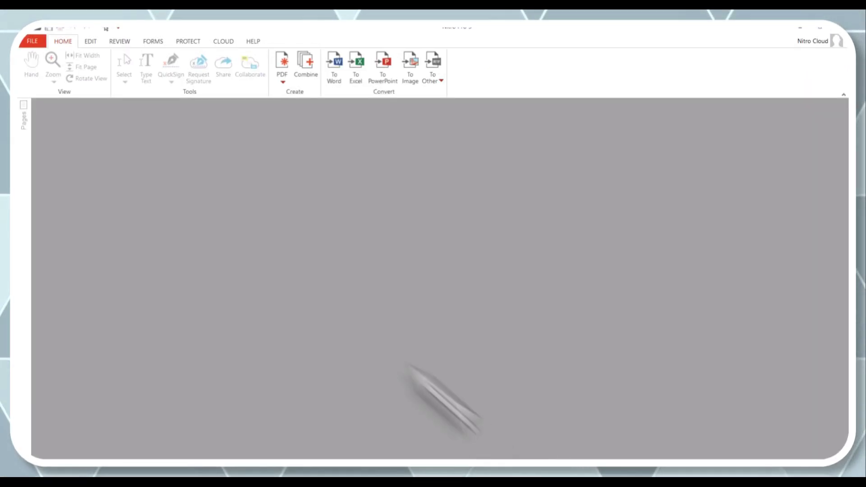
{"action": "left_click_drag", "start_coordinate": [408, 367], "coordinate": [231, 244]}
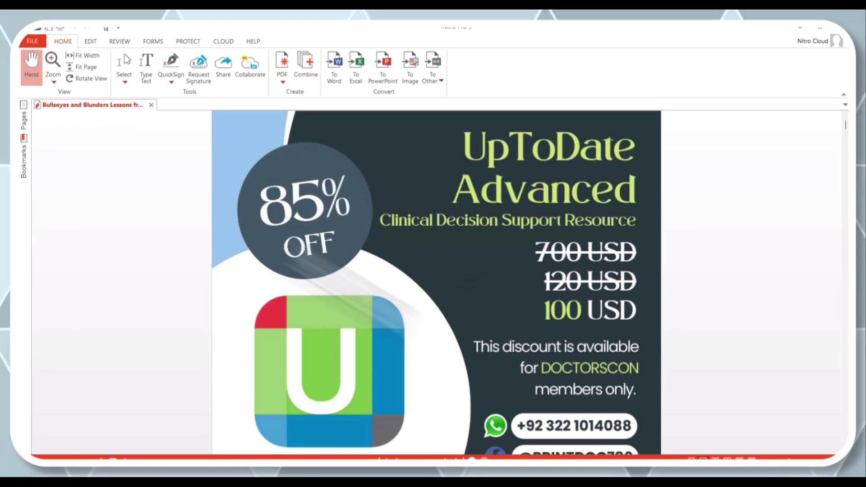
Step: Zoom in twice on the UpToDate ad around the 100 USD price, then zoom out one level
{"action": "scroll", "coordinate": [354, 170], "scroll_direction": "down", "scroll_amount": 3}
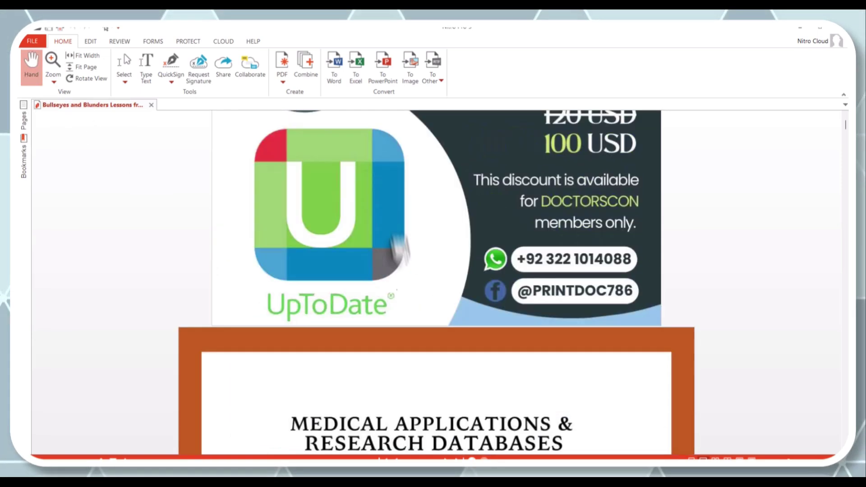
{"action": "scroll", "coordinate": [393, 207], "scroll_direction": "down", "scroll_amount": 2}
{"action": "scroll", "coordinate": [370, 293], "scroll_direction": "up", "scroll_amount": 4}
{"action": "scroll", "coordinate": [352, 209], "scroll_direction": "down", "scroll_amount": 3}
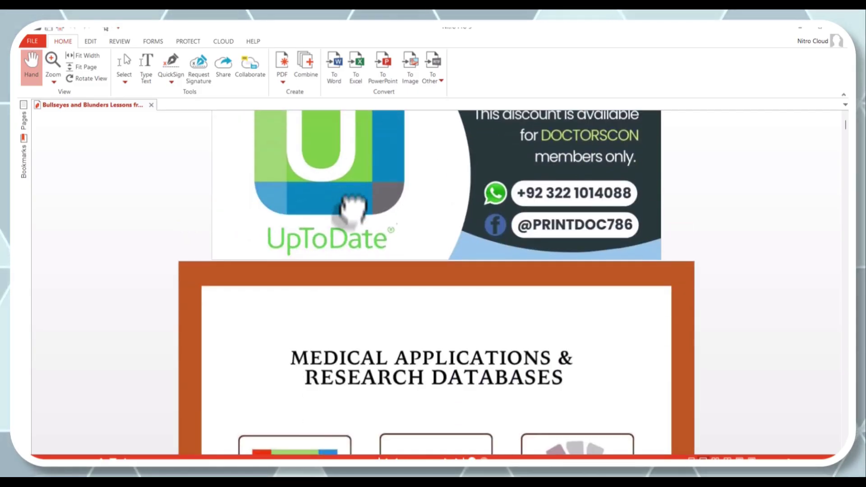
{"action": "scroll", "coordinate": [352, 207], "scroll_direction": "up", "scroll_amount": 2}
{"action": "scroll", "coordinate": [339, 319], "scroll_direction": "down", "scroll_amount": 3}
{"action": "scroll", "coordinate": [330, 224], "scroll_direction": "up", "scroll_amount": 1}
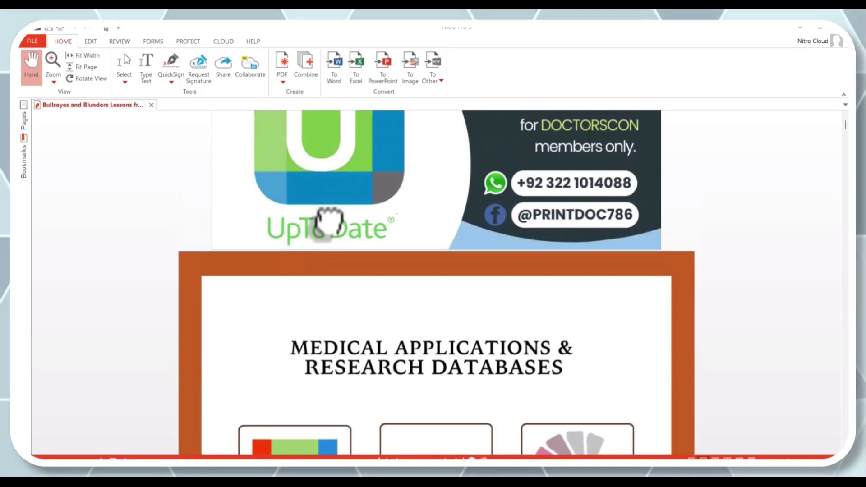
{"action": "scroll", "coordinate": [329, 221], "scroll_direction": "up", "scroll_amount": 3}
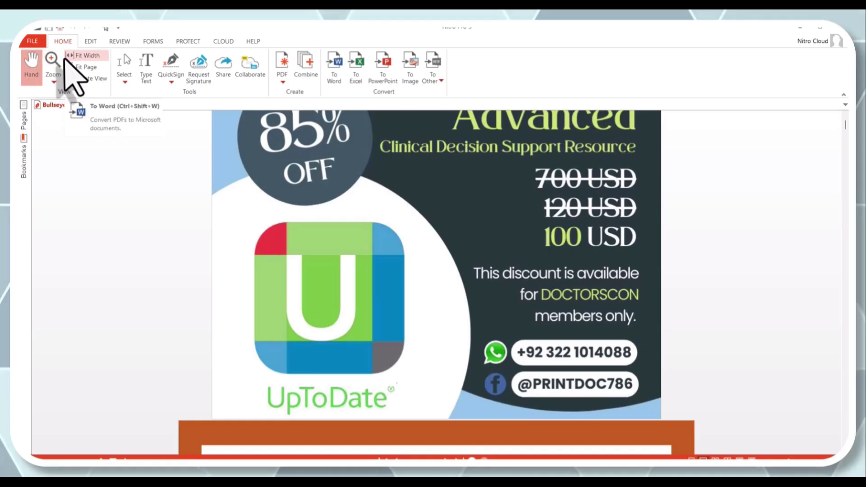
{"action": "left_click", "coordinate": [54, 68]}
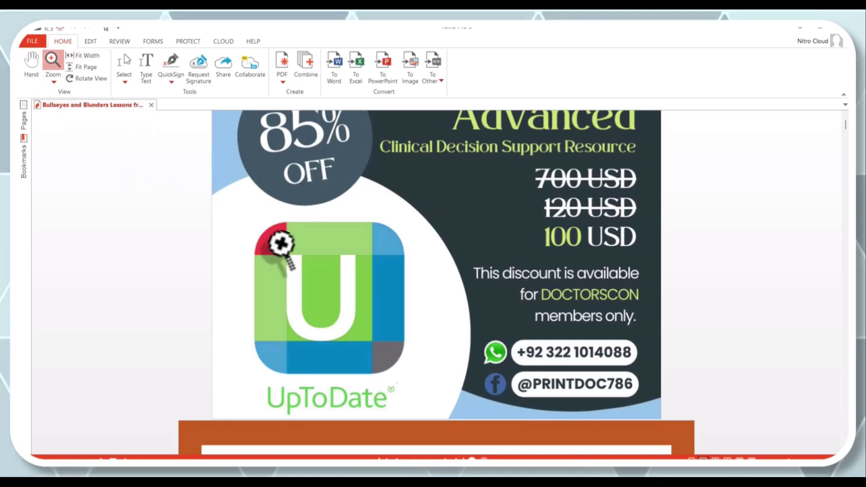
{"action": "left_click", "coordinate": [240, 222]}
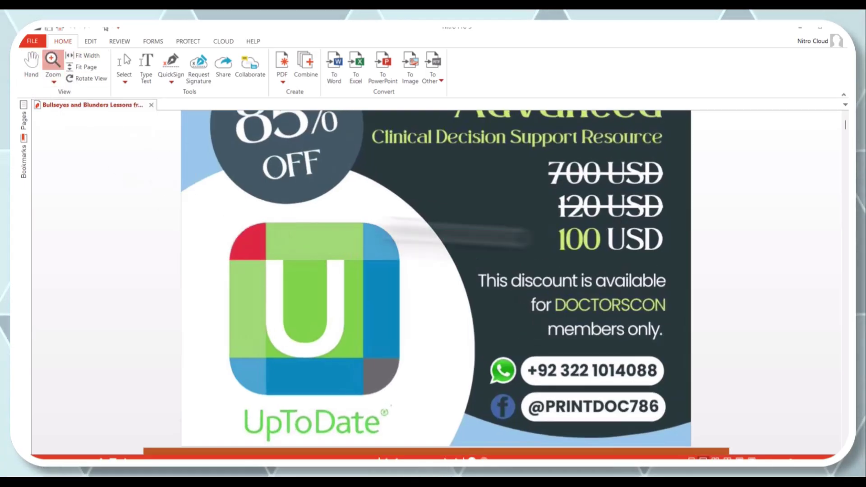
{"action": "left_click", "coordinate": [604, 239]}
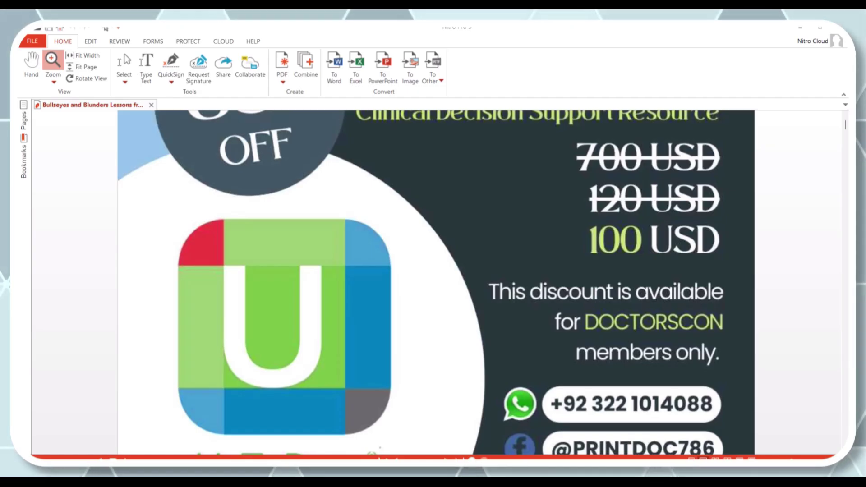
{"action": "key", "text": "ctrl+minus"}
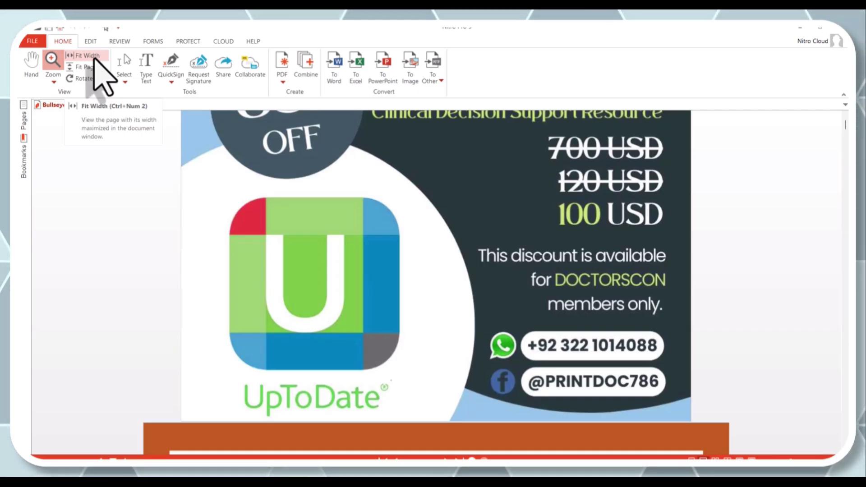
Step: Try Fit Width and Fit Page, zoom on the ad, then bring the title page into view
{"action": "left_click", "coordinate": [93, 56]}
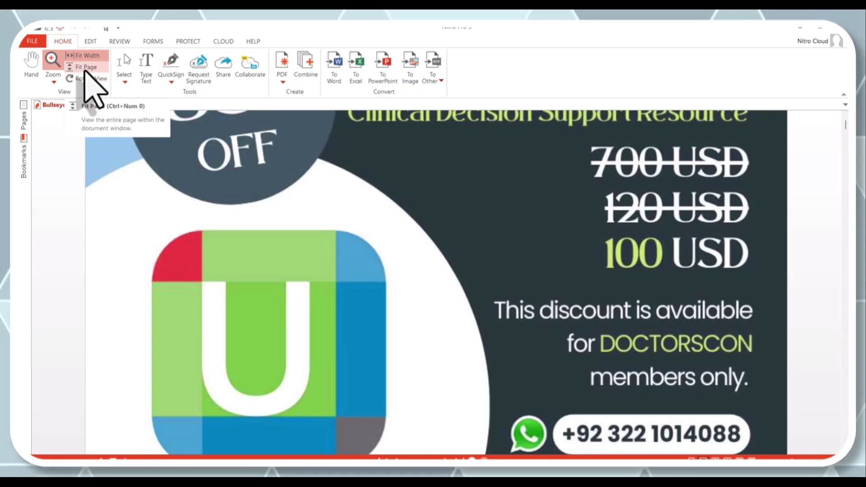
{"action": "left_click", "coordinate": [84, 70]}
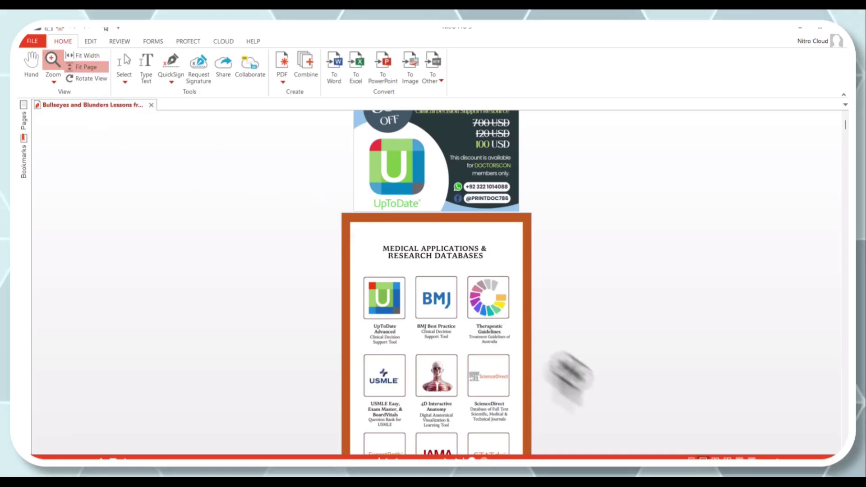
{"action": "left_click", "coordinate": [488, 251]}
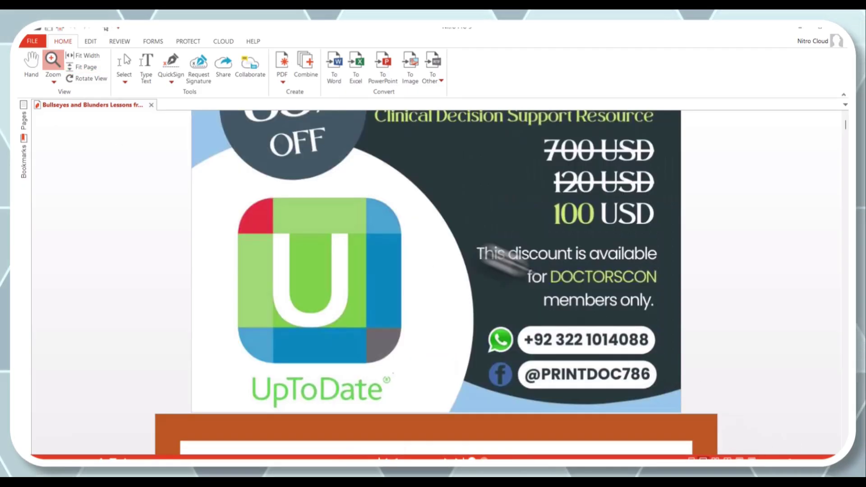
{"action": "scroll", "coordinate": [488, 312], "scroll_direction": "down", "scroll_amount": 3}
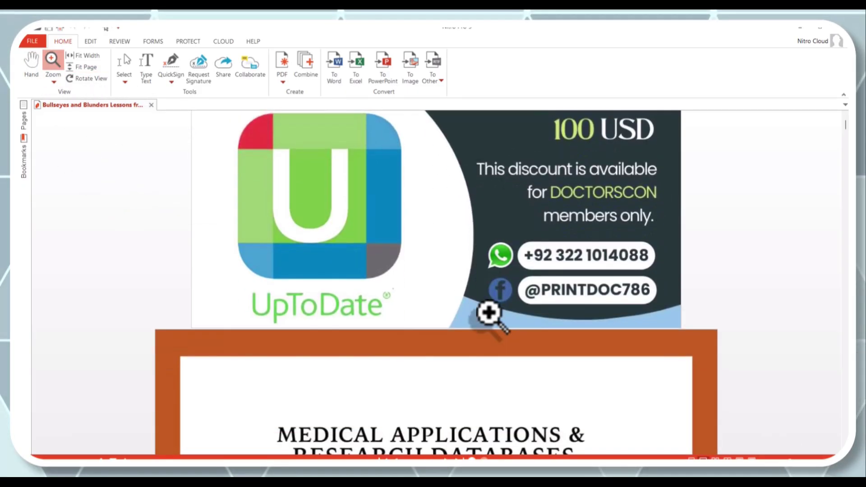
{"action": "scroll", "coordinate": [489, 312], "scroll_direction": "up", "scroll_amount": 5}
{"action": "scroll", "coordinate": [490, 312], "scroll_direction": "up", "scroll_amount": 2}
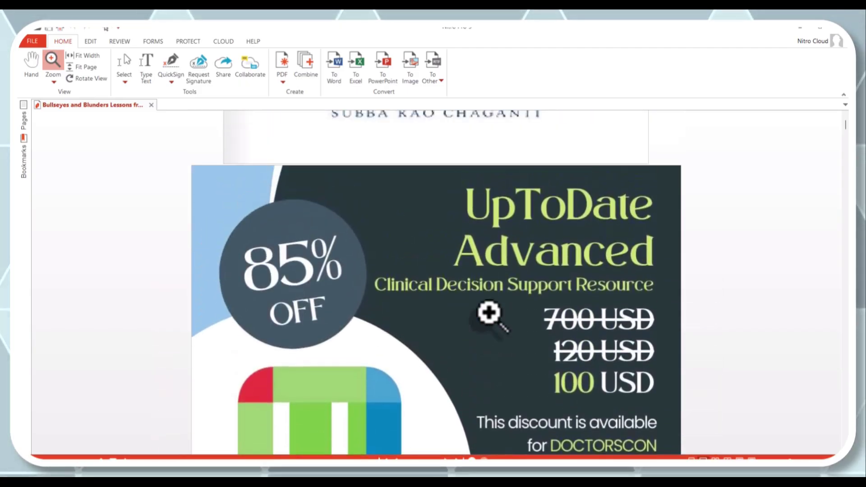
{"action": "scroll", "coordinate": [490, 312], "scroll_direction": "down", "scroll_amount": 3}
{"action": "scroll", "coordinate": [326, 283], "scroll_direction": "down", "scroll_amount": 3}
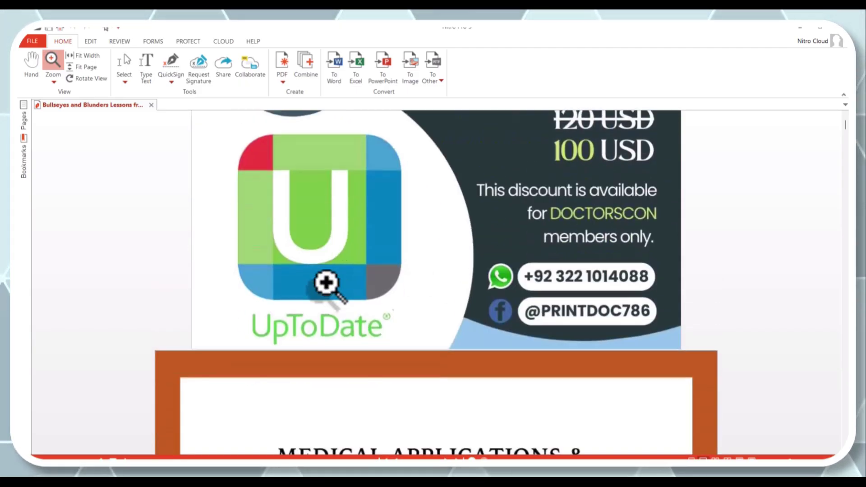
{"action": "scroll", "coordinate": [843, 295], "scroll_direction": "down", "scroll_amount": 15}
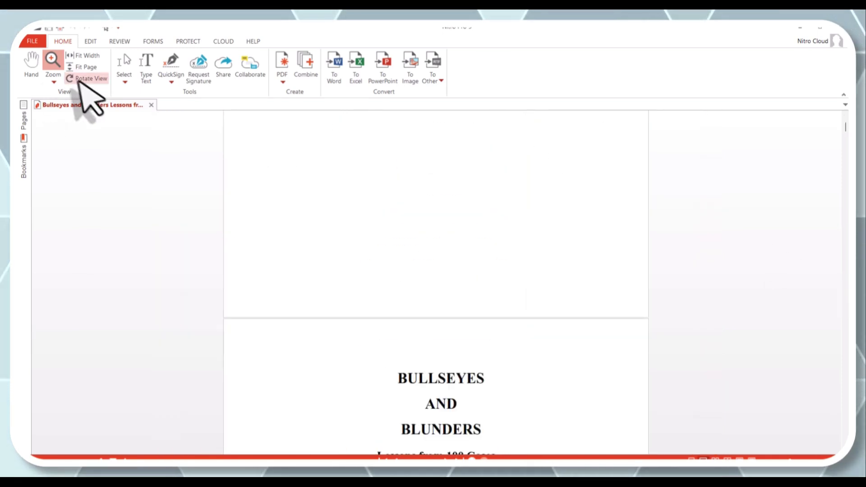
Step: Rotate the view 90° four times, zooming out once, until the title page is upright
{"action": "left_click", "coordinate": [84, 79]}
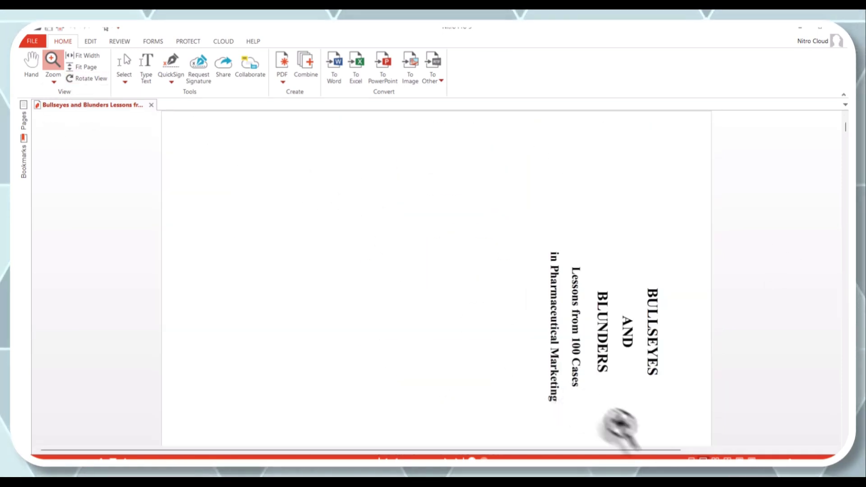
{"action": "key", "text": "ctrl+minus"}
{"action": "key", "text": "ctrl+minus"}
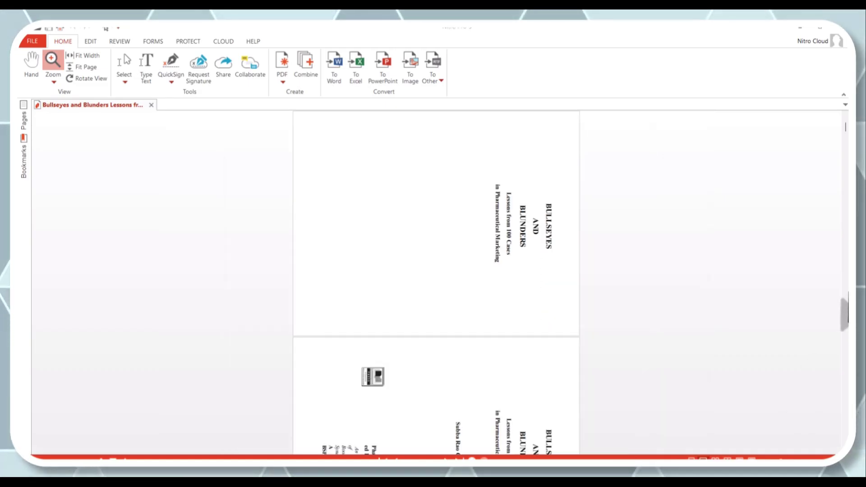
{"action": "scroll", "coordinate": [473, 281], "scroll_direction": "down", "scroll_amount": 2}
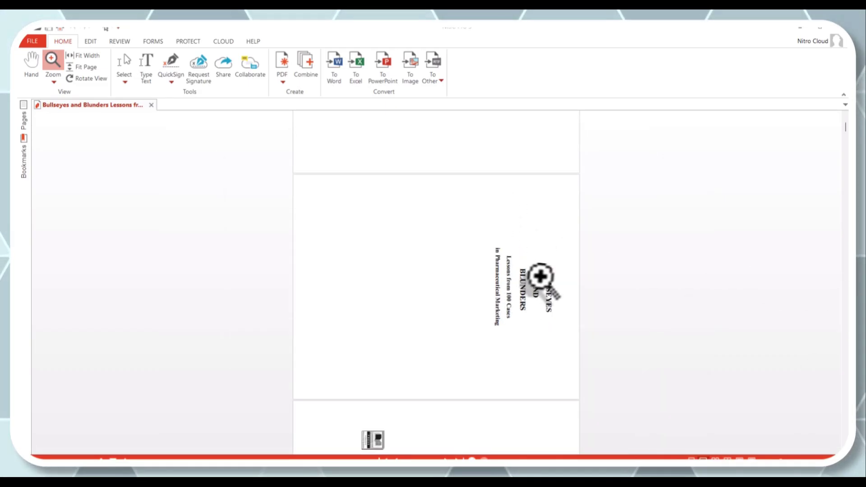
{"action": "left_click", "coordinate": [92, 81]}
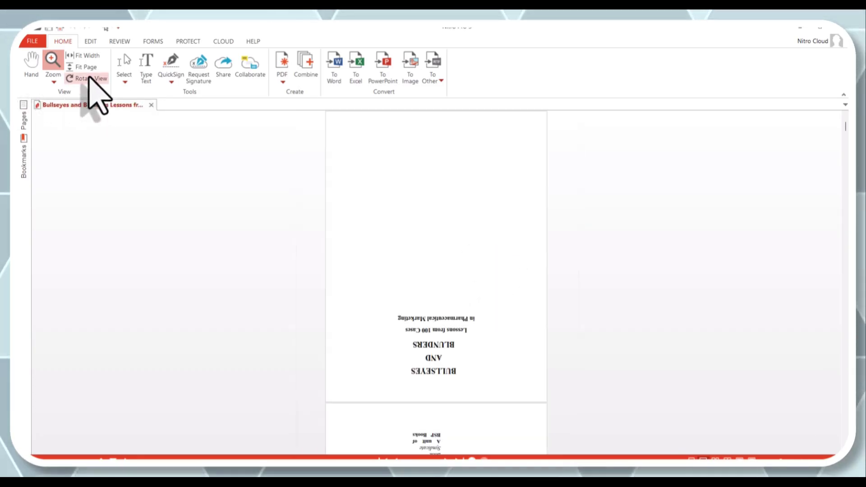
{"action": "left_click", "coordinate": [89, 77]}
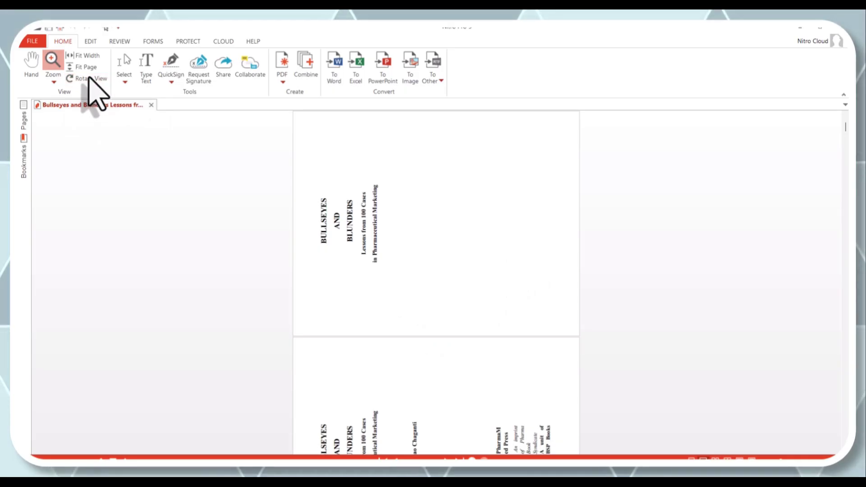
{"action": "left_click", "coordinate": [89, 77]}
{"action": "scroll", "coordinate": [271, 295], "scroll_direction": "up", "scroll_amount": 1}
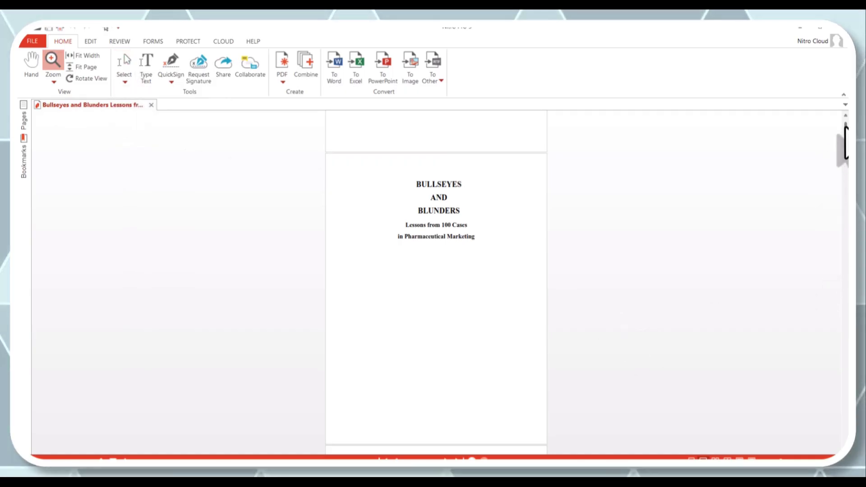
{"action": "left_click_drag", "start_coordinate": [845, 135], "coordinate": [845, 158]}
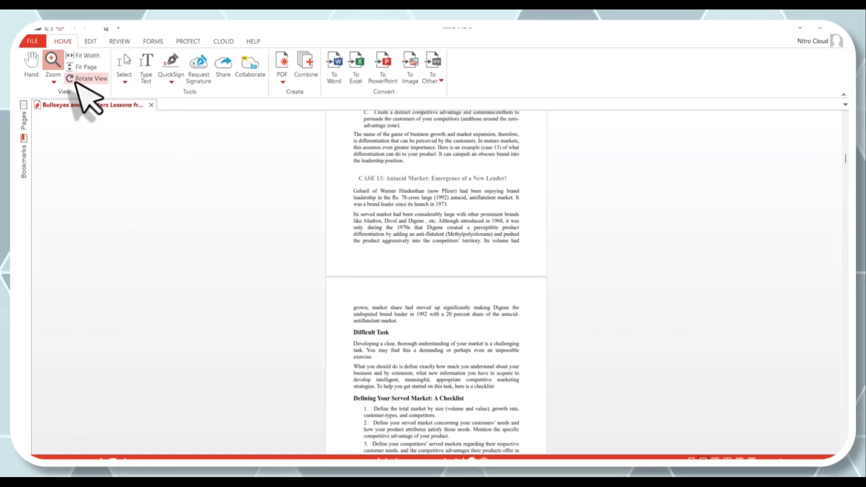
{"action": "left_click", "coordinate": [90, 41]}
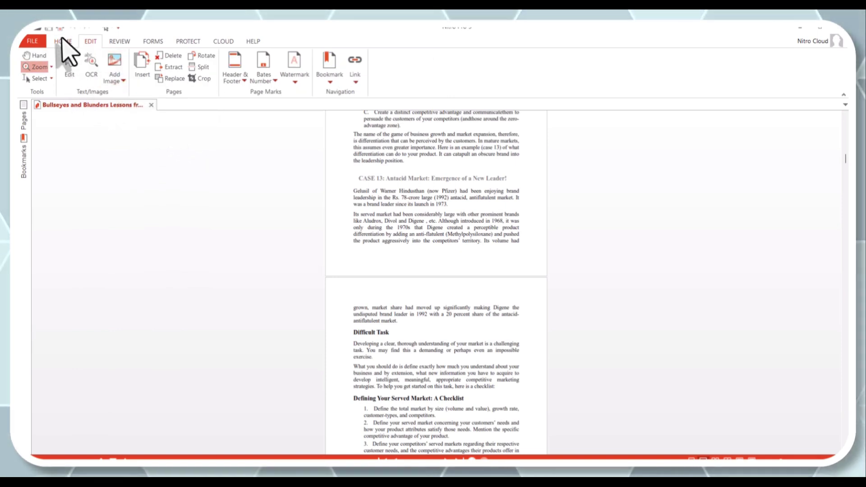
{"action": "left_click", "coordinate": [63, 41]}
{"action": "left_click", "coordinate": [125, 63]}
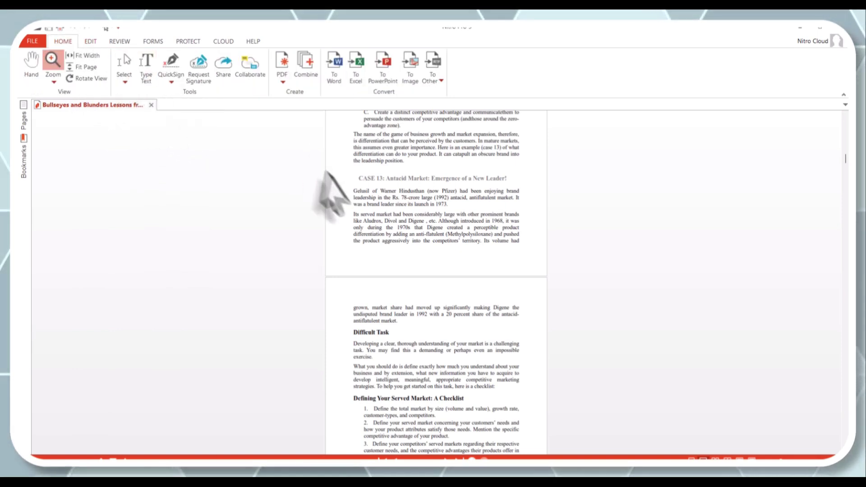
{"action": "left_click_drag", "start_coordinate": [355, 181], "coordinate": [514, 246]}
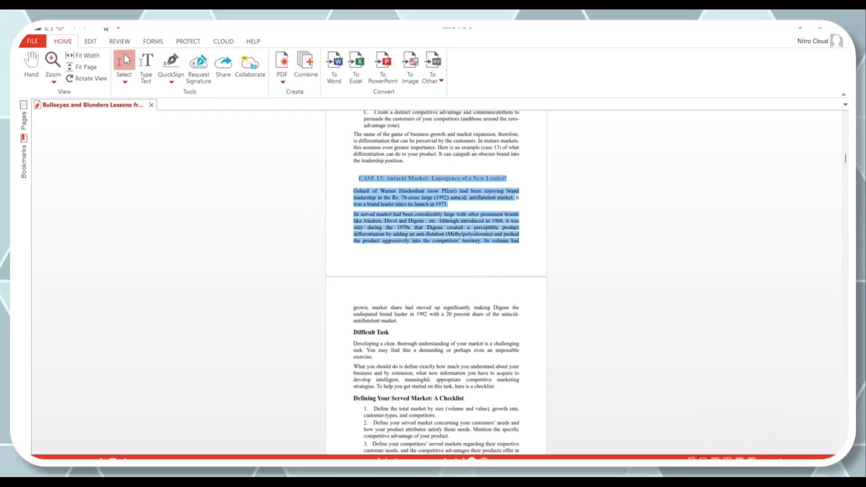
{"action": "key", "text": "ctrl+plus"}
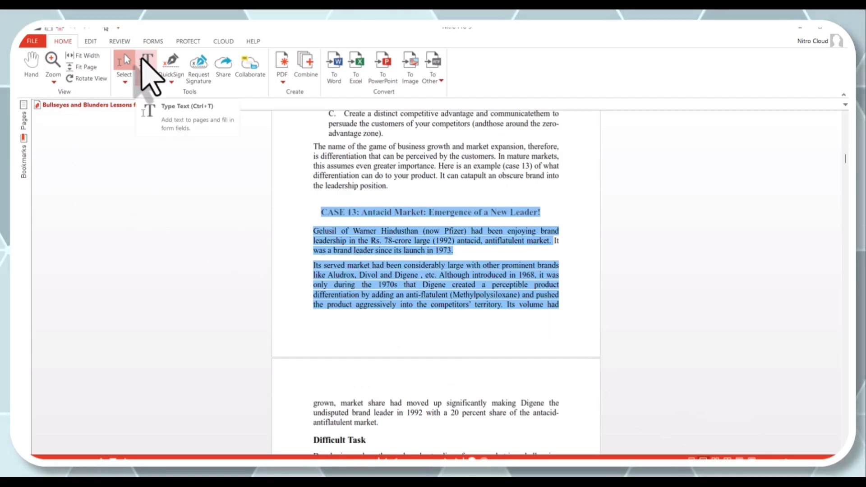
{"action": "left_click", "coordinate": [143, 59]}
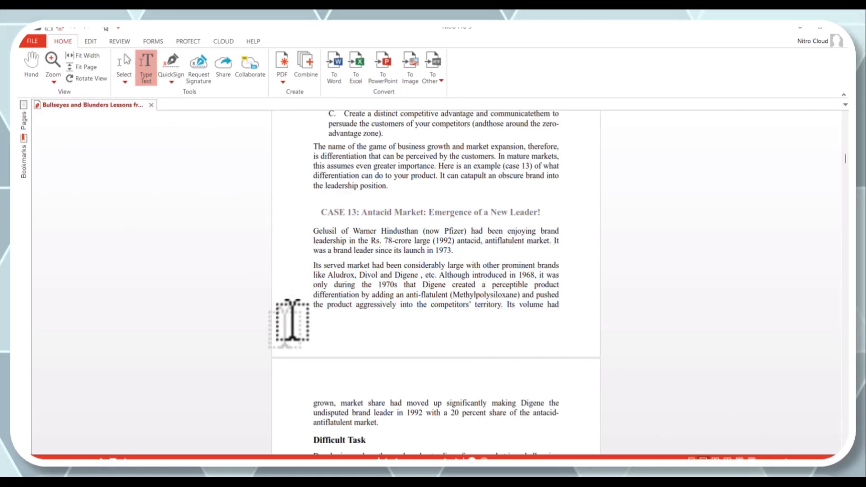
{"action": "left_click_drag", "start_coordinate": [289, 325], "coordinate": [540, 349]}
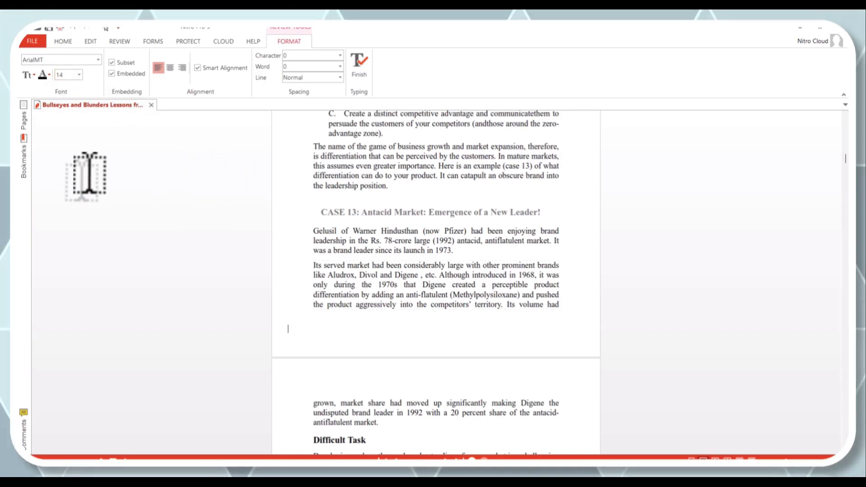
{"action": "left_click", "coordinate": [90, 173]}
{"action": "key", "text": "Escape"}
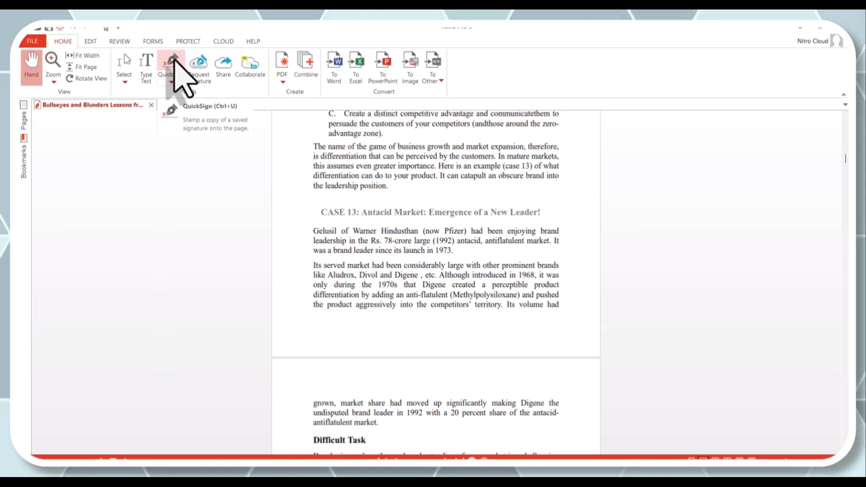
Step: Delete the saved QuickSign signature in Manage Signatures and confirm the deletion
{"action": "left_click", "coordinate": [175, 61]}
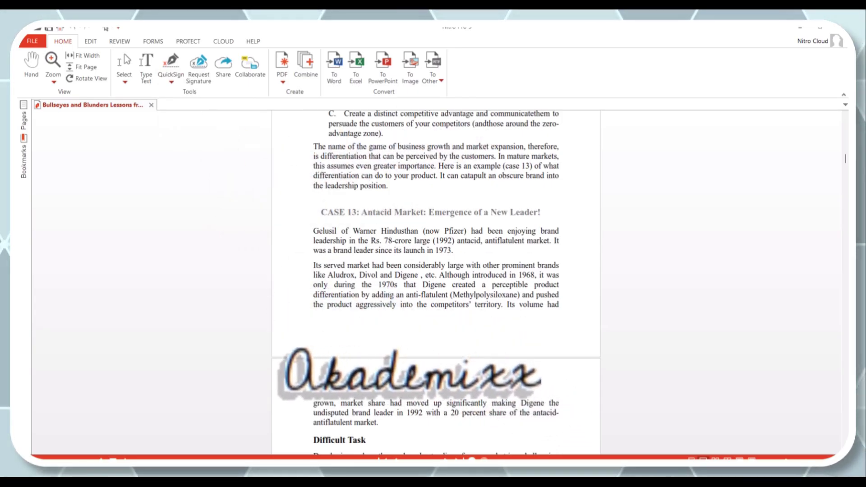
{"action": "left_click", "coordinate": [173, 78]}
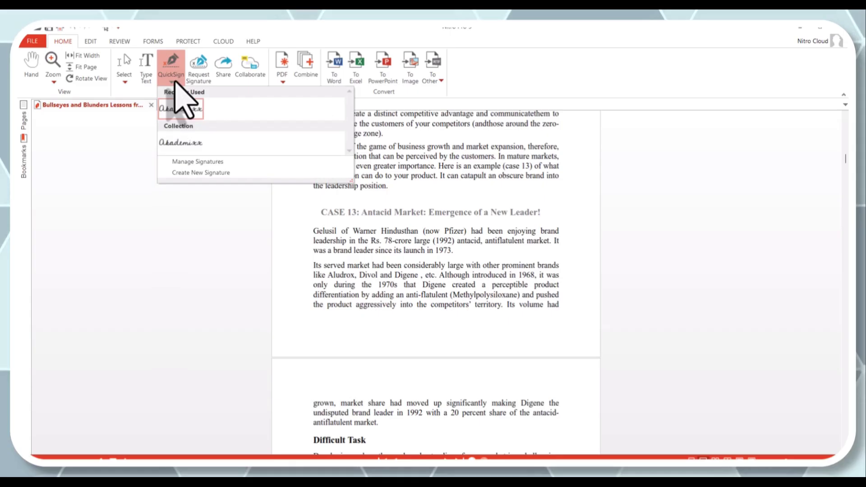
{"action": "left_click", "coordinate": [185, 161]}
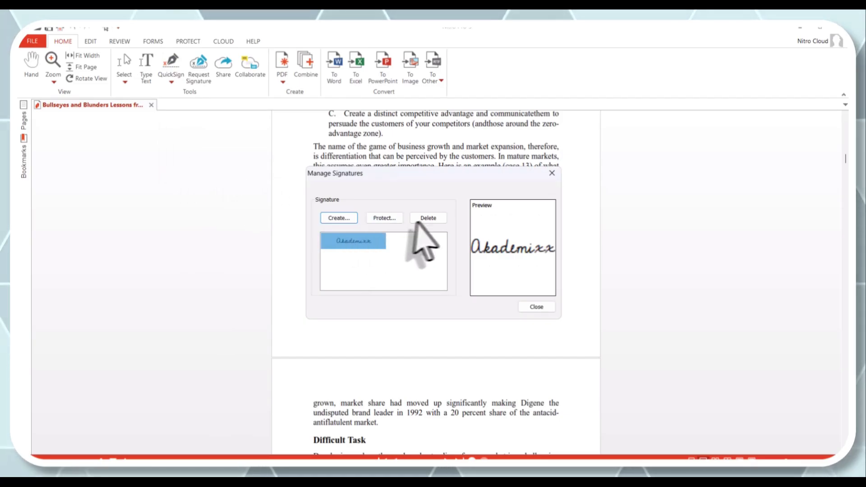
{"action": "left_click", "coordinate": [429, 219]}
{"action": "left_click", "coordinate": [444, 268]}
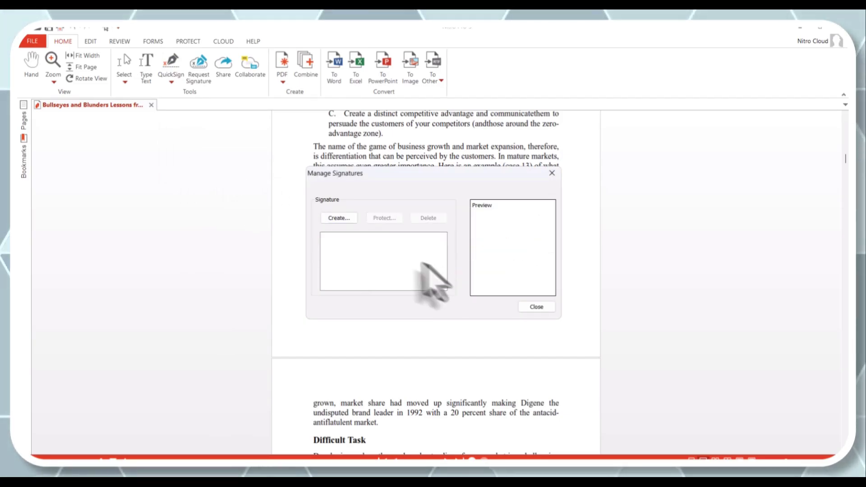
Step: Create a Handwritten-style signature from the typed name, save it, and close the manager
{"action": "left_click", "coordinate": [341, 219]}
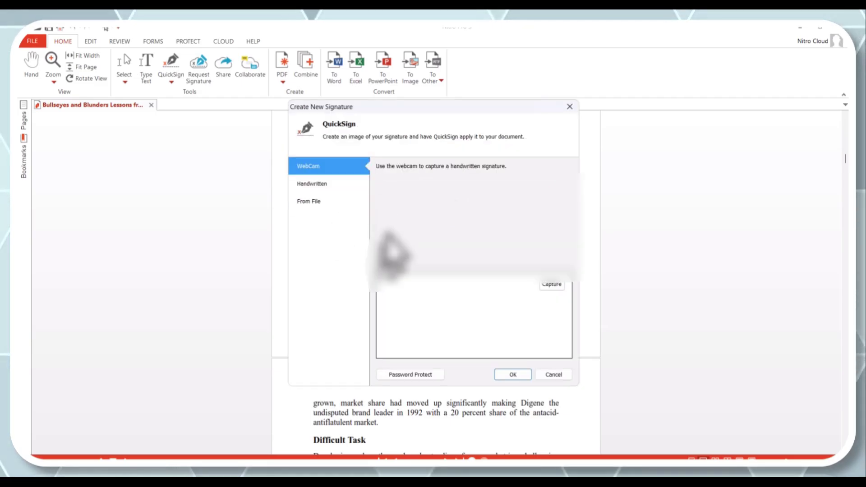
{"action": "left_click", "coordinate": [313, 186]}
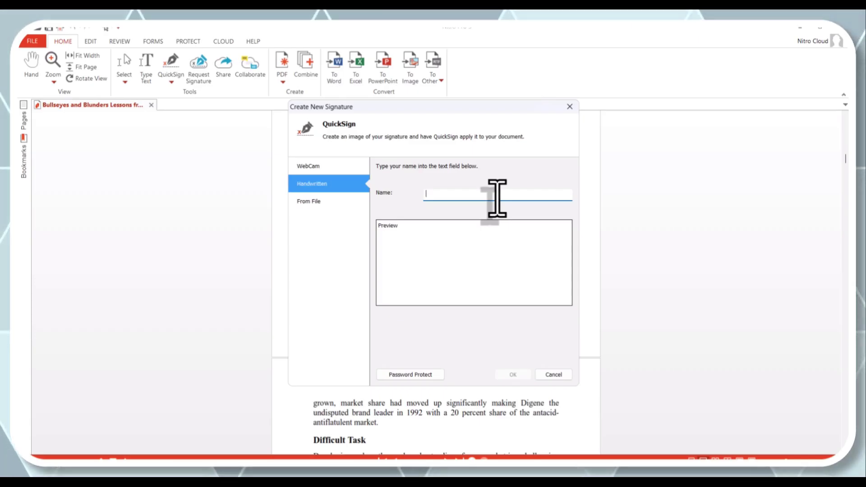
{"action": "type", "text": "kademixx"}
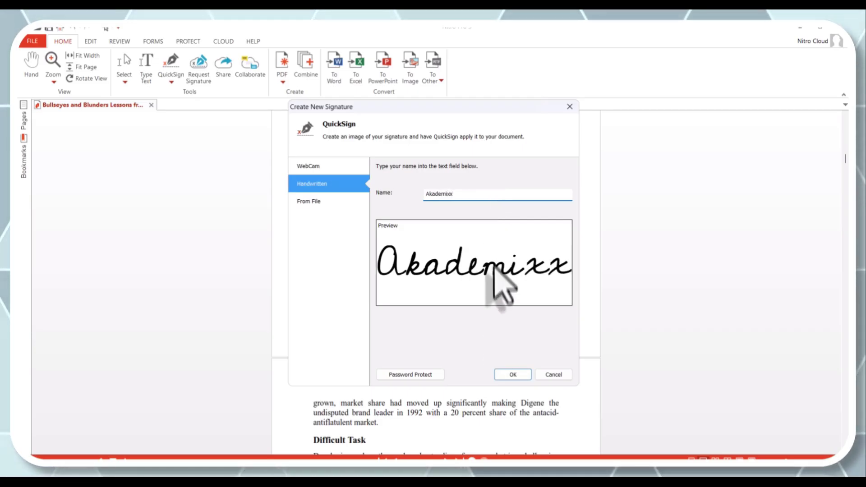
{"action": "left_click", "coordinate": [513, 375]}
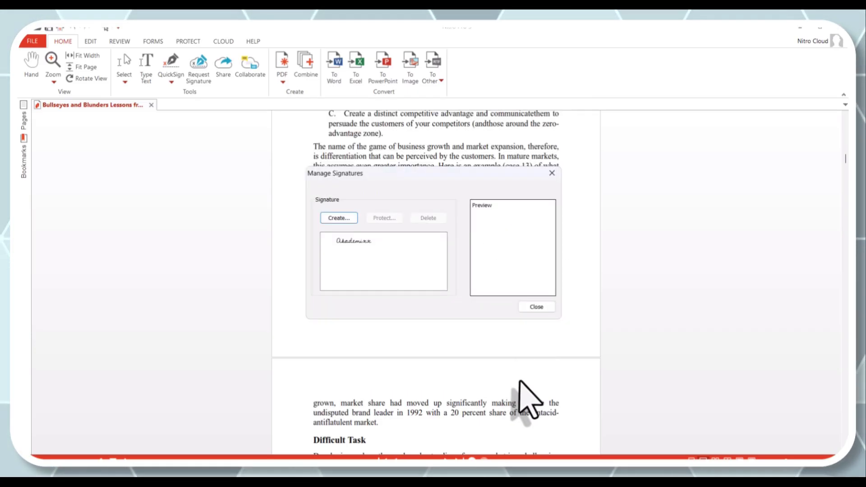
{"action": "left_click", "coordinate": [537, 308]}
Step: Stamp the recently used handwritten signature on the right, below the CASE 13 Digene paragraph
{"action": "left_click", "coordinate": [171, 78]}
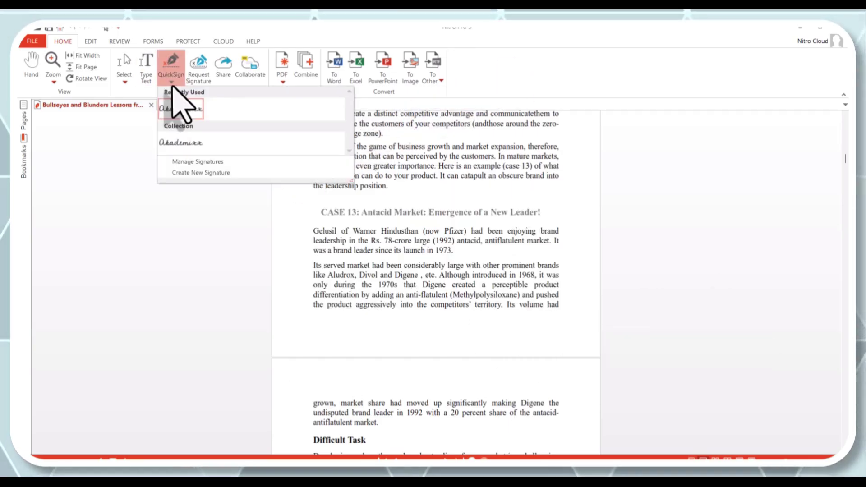
{"action": "left_click", "coordinate": [180, 107]}
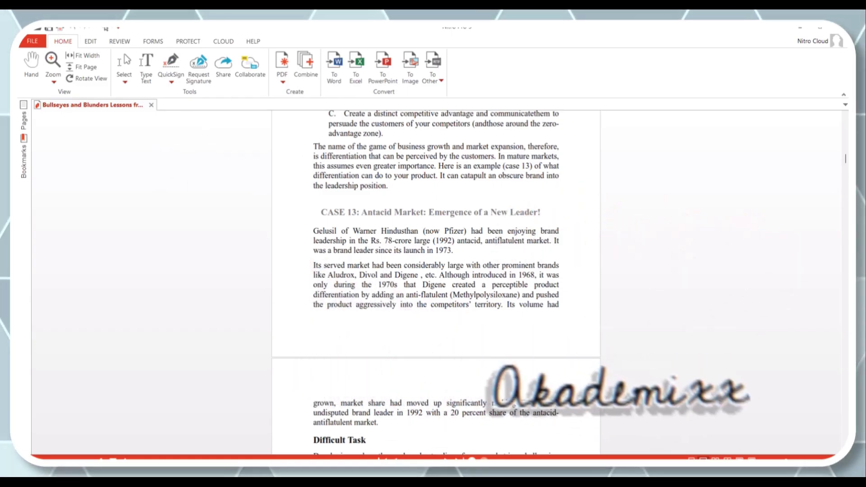
{"action": "left_click", "coordinate": [495, 316]}
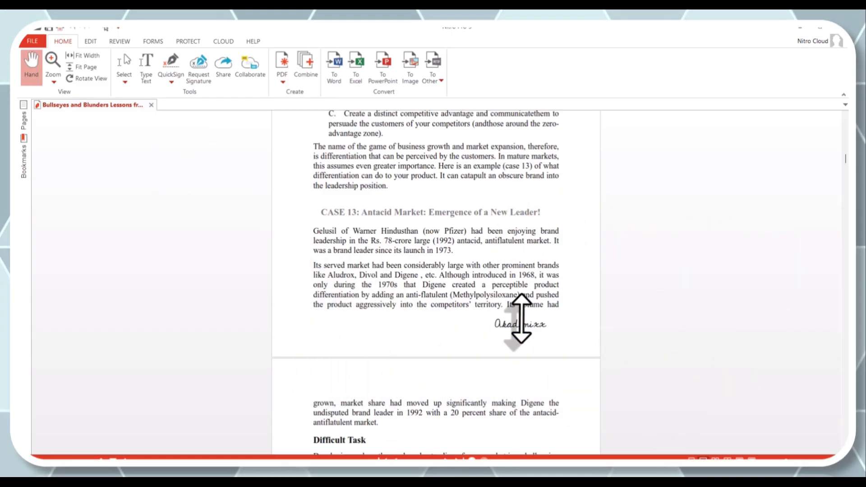
{"action": "double_click", "coordinate": [519, 322]}
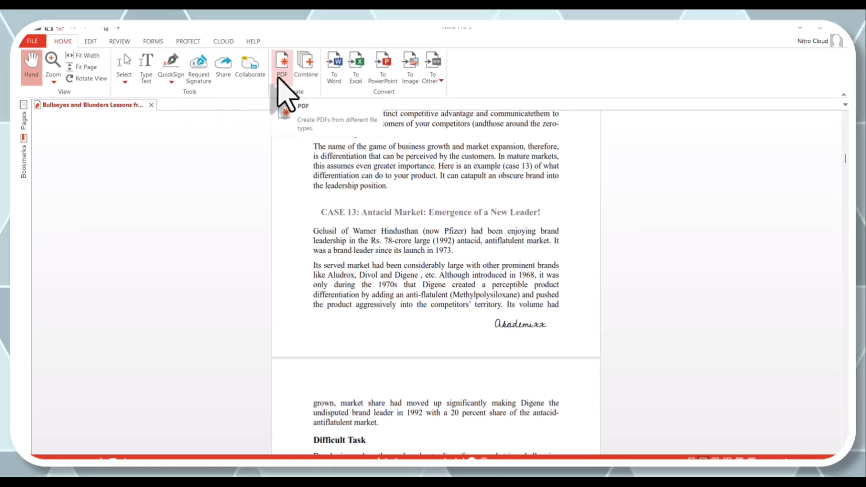
Step: Open Create PDF Files and drag Akademixx Combined.png from Medical Apps into its list
{"action": "left_click", "coordinate": [282, 73]}
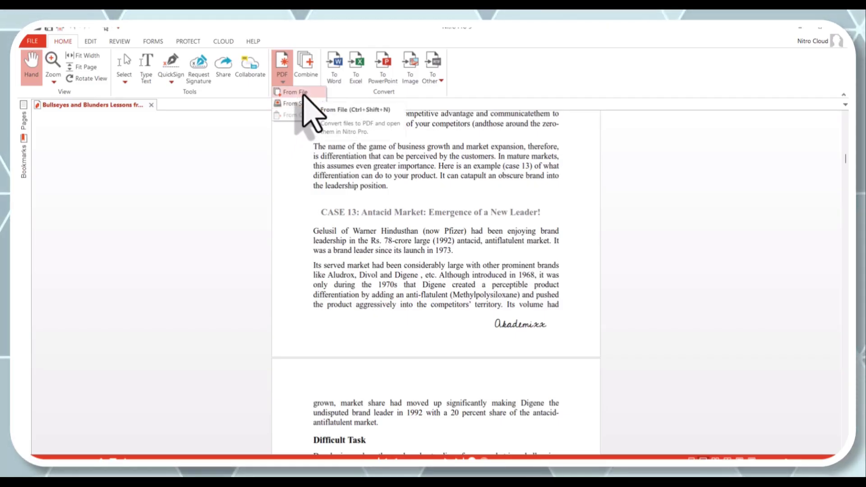
{"action": "key", "text": "Escape"}
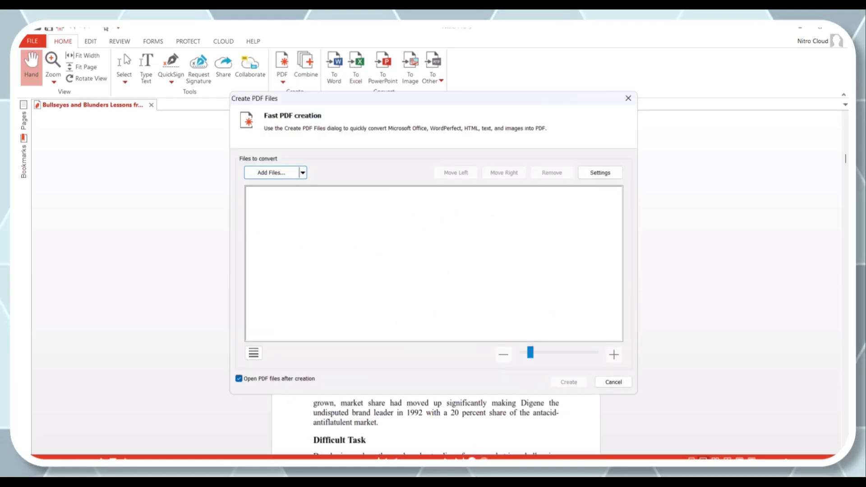
{"action": "left_click", "coordinate": [472, 460]}
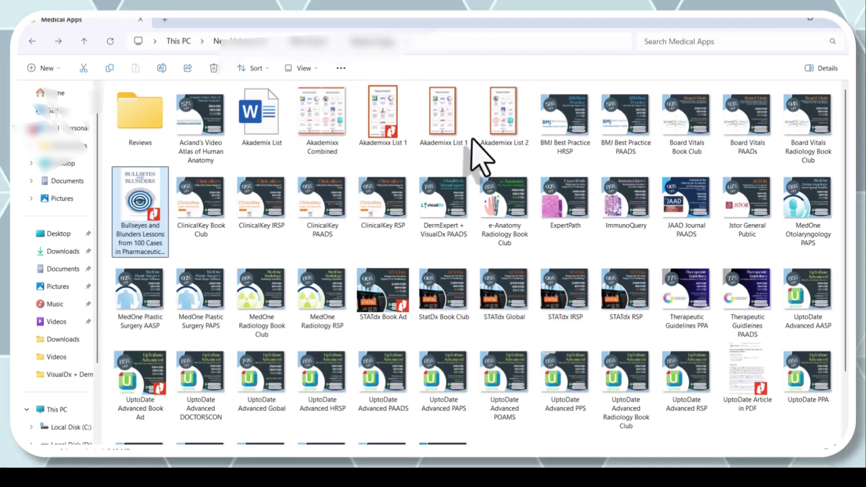
{"action": "left_click", "coordinate": [318, 136]}
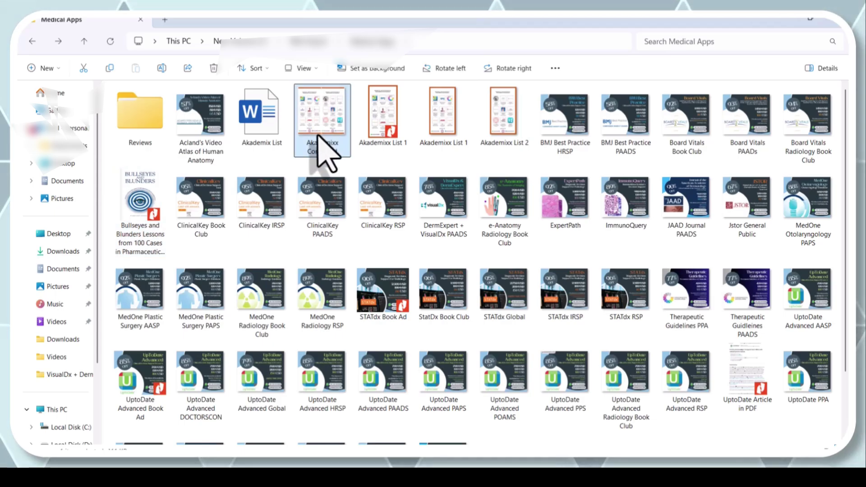
{"action": "left_click_drag", "start_coordinate": [319, 135], "coordinate": [474, 298]}
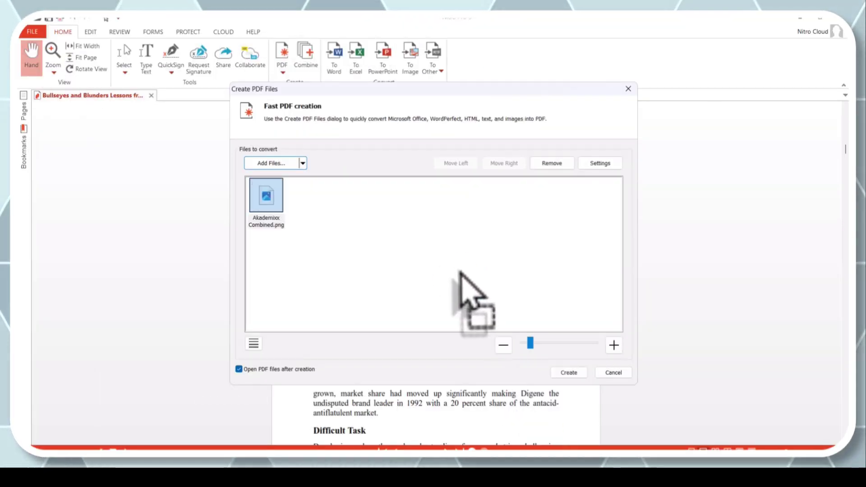
Step: Create the PDF, save it as Akademixx Combined, scroll through it, and close its tab
{"action": "left_click", "coordinate": [569, 374]}
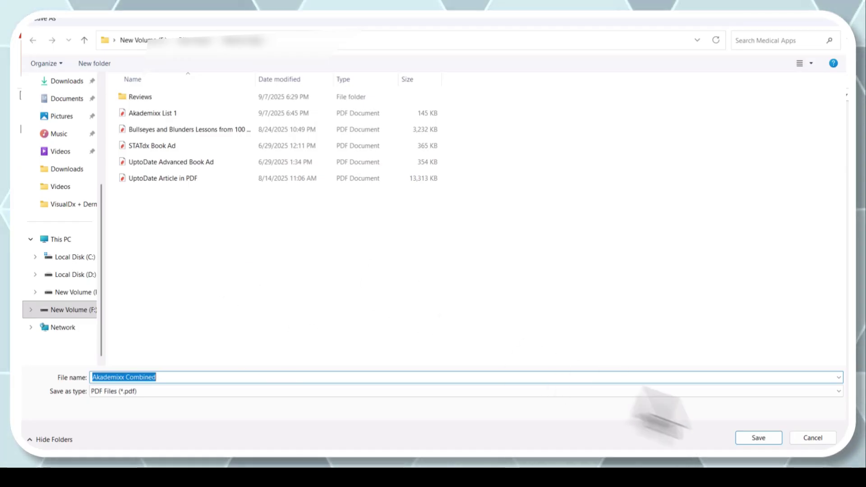
{"action": "left_click", "coordinate": [759, 439]}
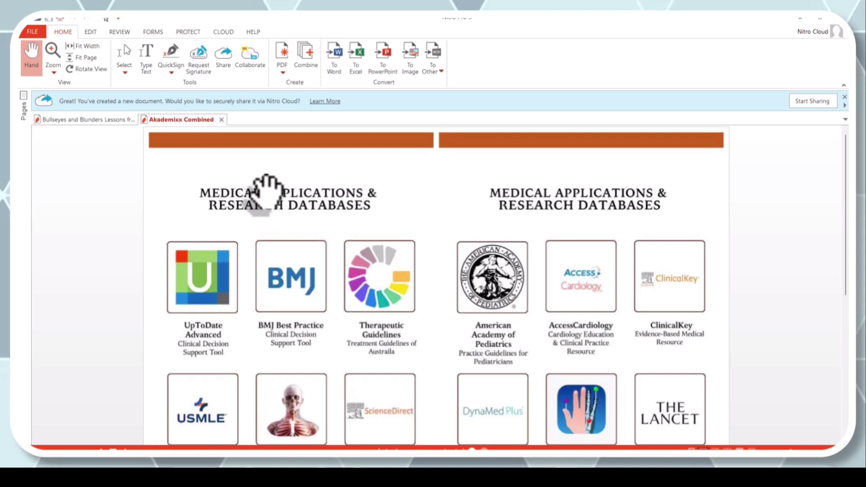
{"action": "scroll", "coordinate": [229, 175], "scroll_direction": "down", "scroll_amount": 3}
{"action": "scroll", "coordinate": [212, 149], "scroll_direction": "up", "scroll_amount": 2}
{"action": "scroll", "coordinate": [212, 154], "scroll_direction": "up", "scroll_amount": 1}
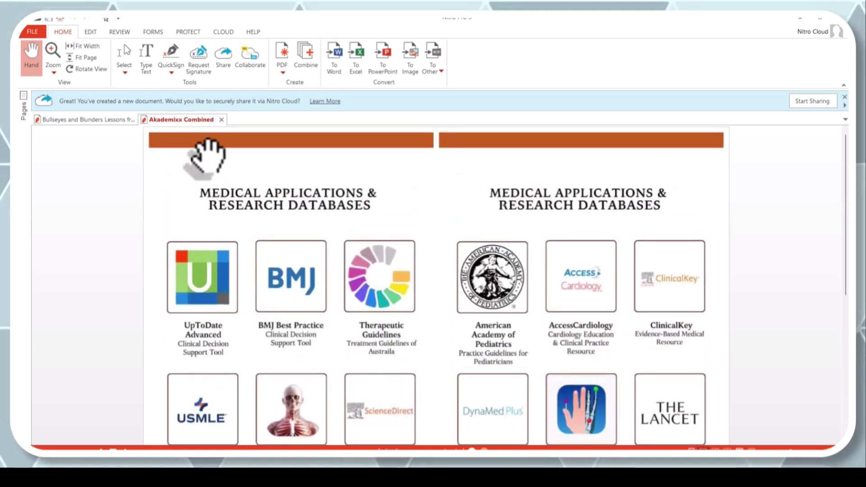
{"action": "left_click", "coordinate": [220, 119]}
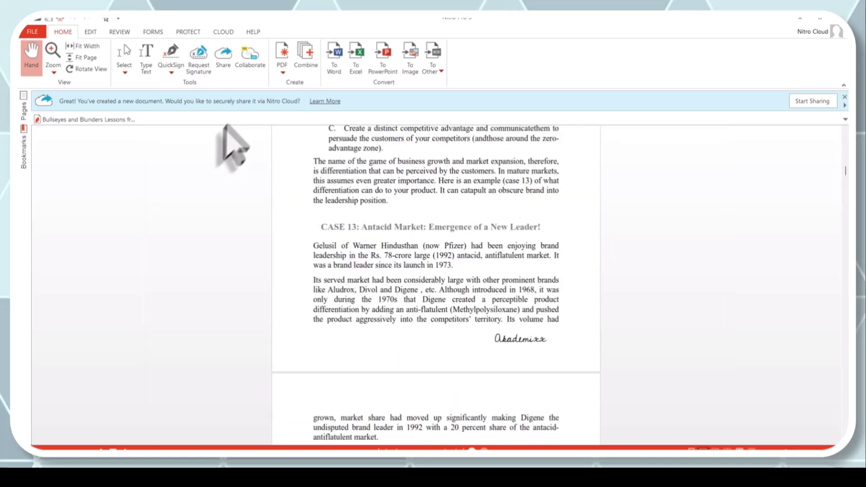
{"action": "left_click", "coordinate": [312, 62]}
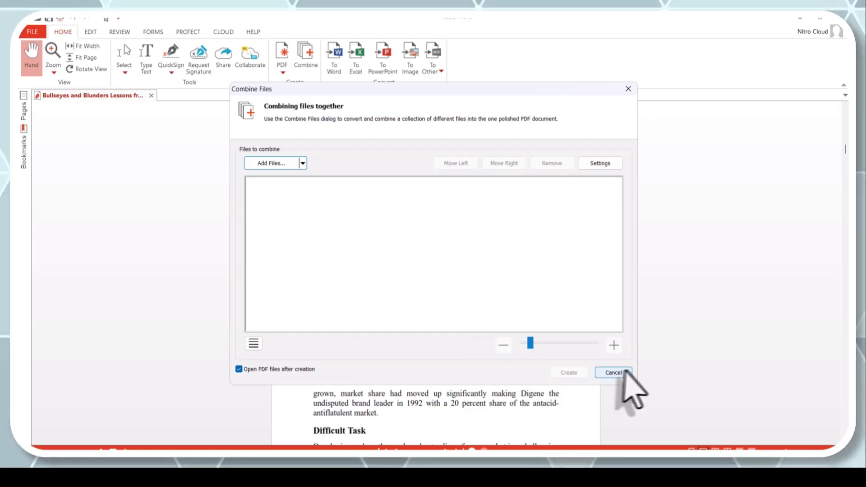
{"action": "left_click", "coordinate": [625, 372]}
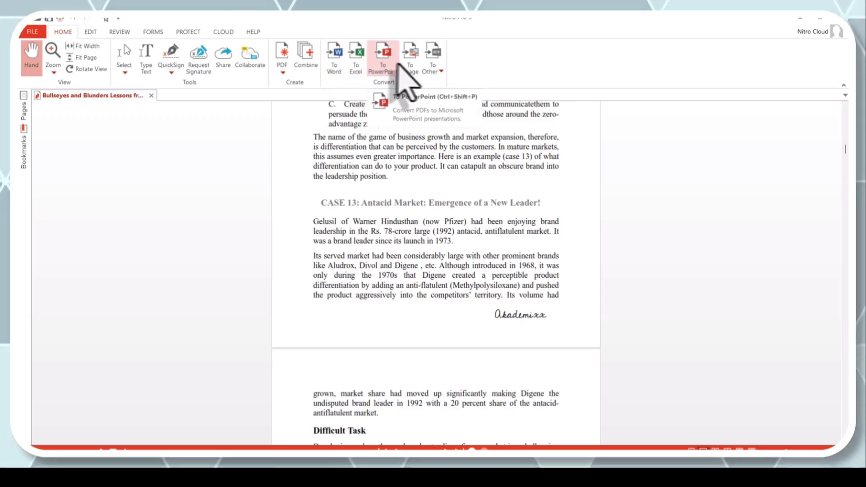
{"action": "left_click", "coordinate": [432, 68]}
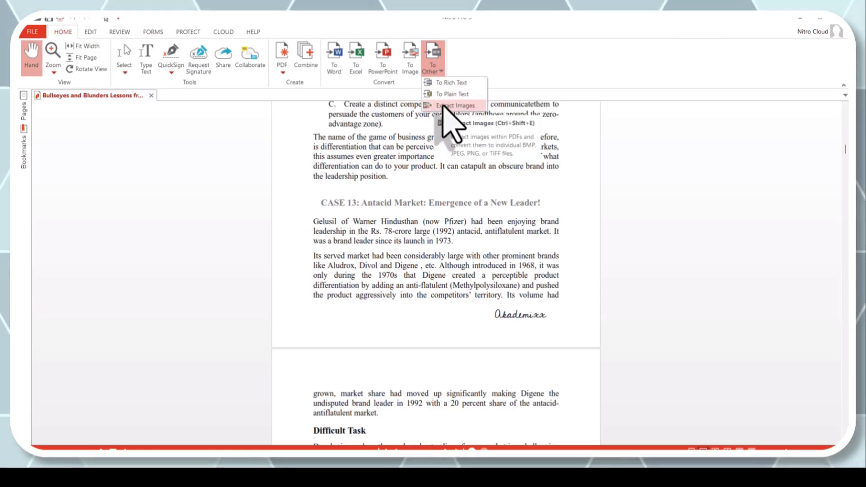
Step: Run To Word with the page range limited to page 5 and start the conversion
{"action": "left_click", "coordinate": [335, 64]}
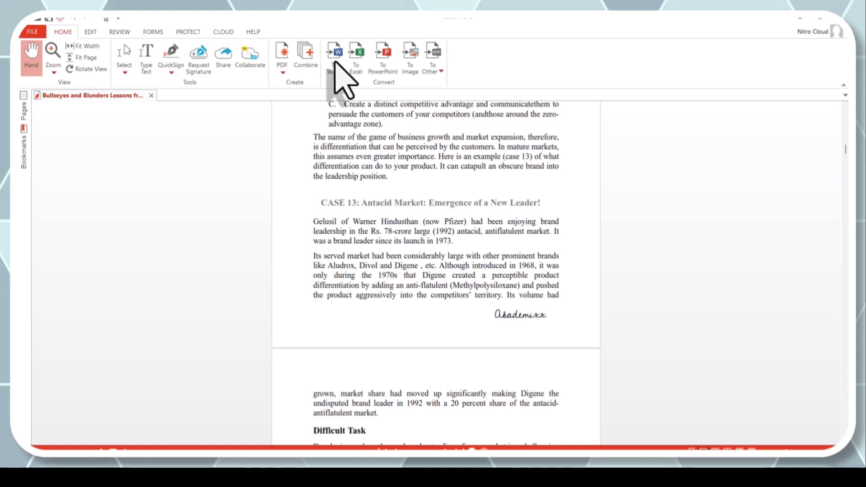
{"action": "left_click", "coordinate": [335, 65]}
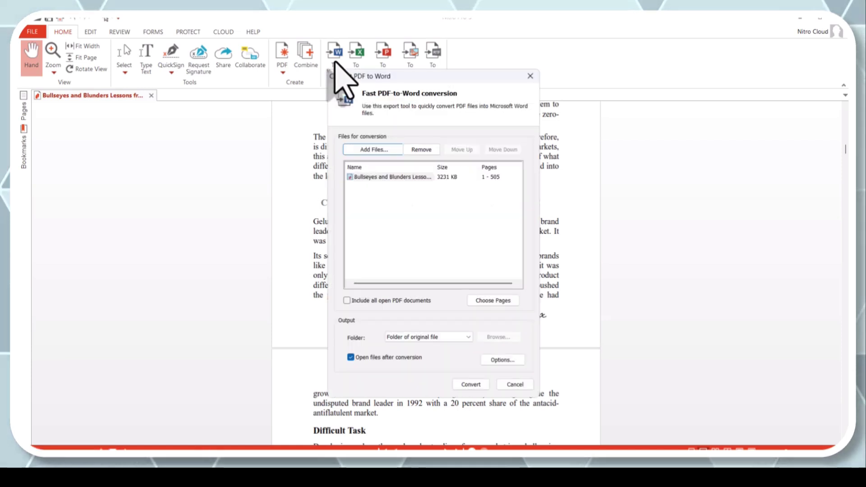
{"action": "left_click", "coordinate": [490, 301]}
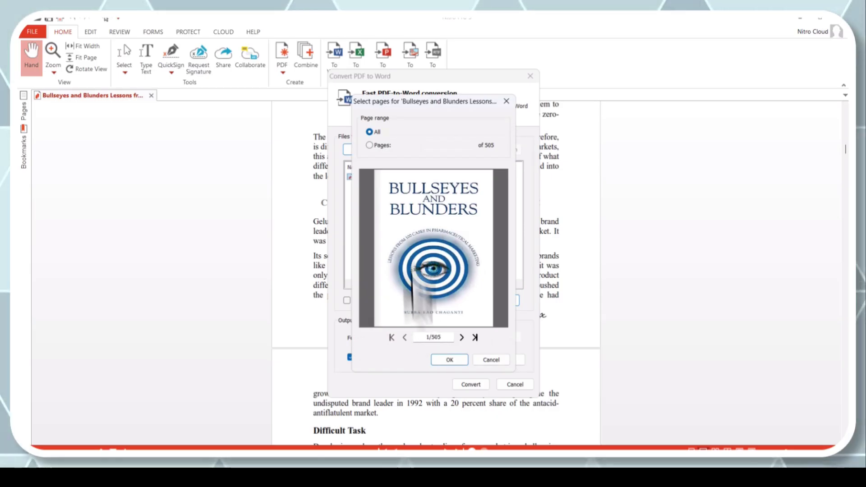
{"action": "left_click", "coordinate": [506, 101]}
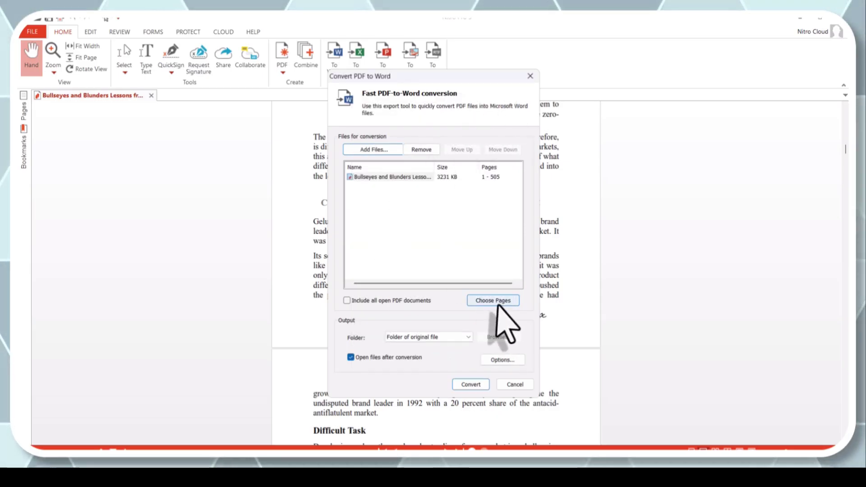
{"action": "left_click", "coordinate": [498, 303]}
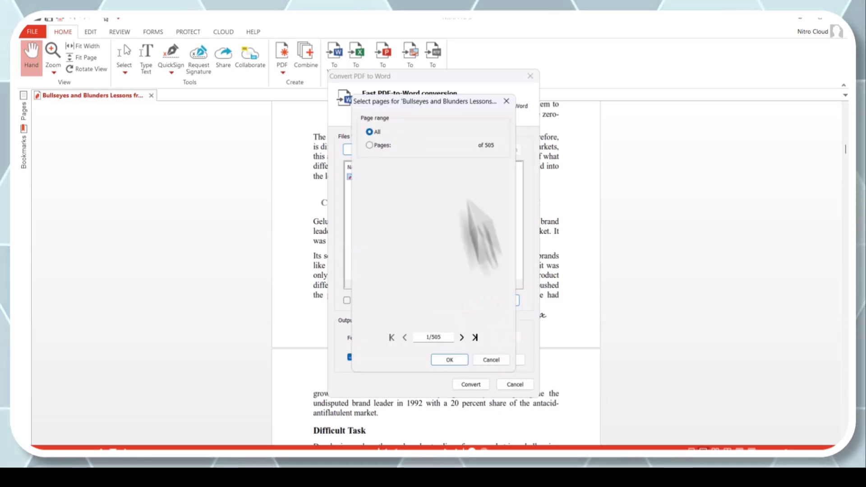
{"action": "left_click", "coordinate": [369, 145]}
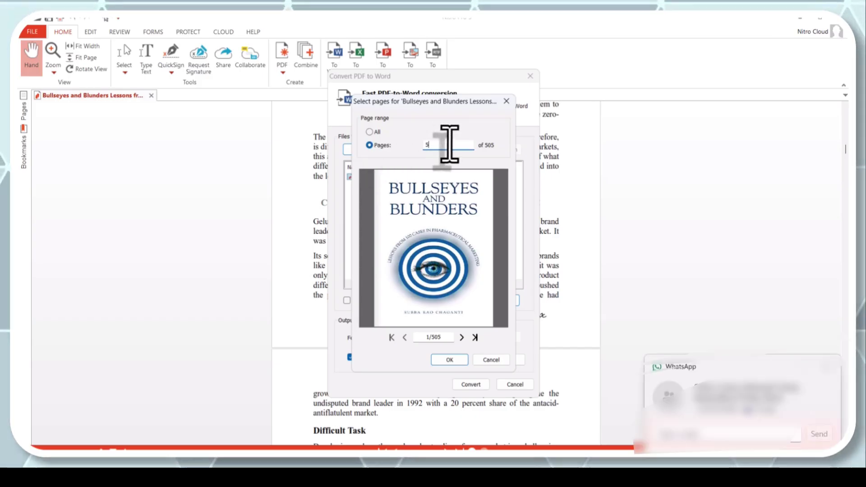
{"action": "left_click", "coordinate": [449, 360]}
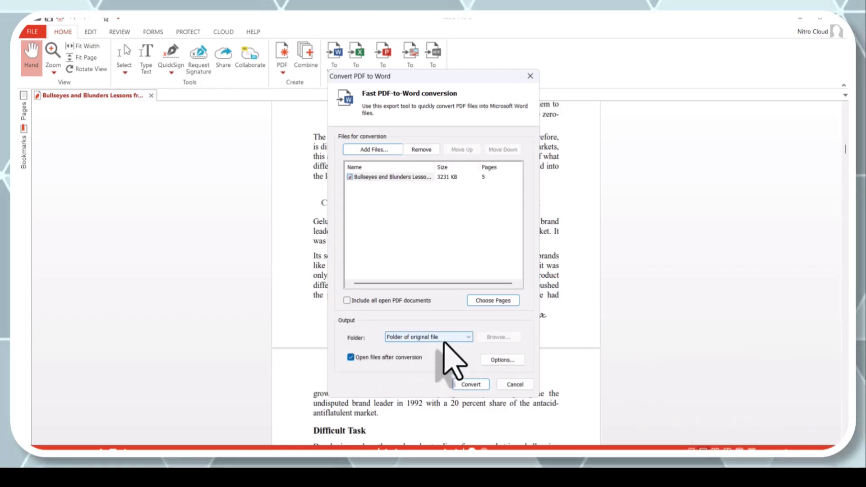
{"action": "left_click", "coordinate": [464, 385]}
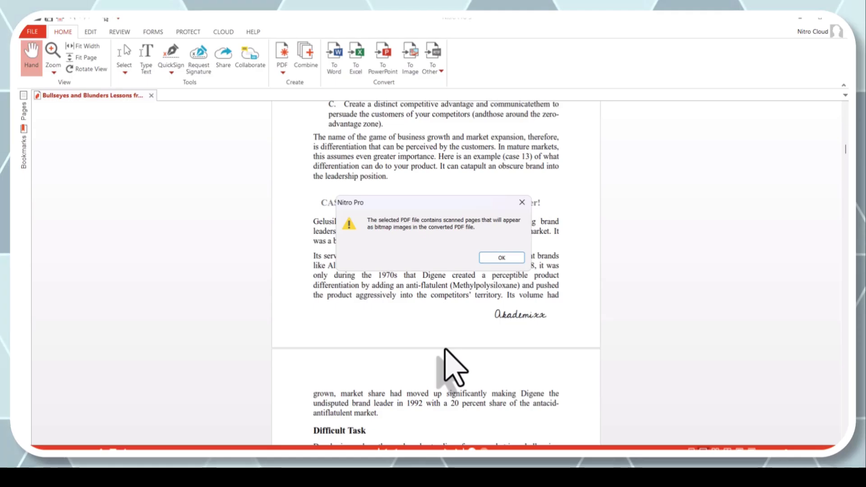
Step: Dismiss the scanned-pages warning and scroll through the converted Word document
{"action": "left_click", "coordinate": [496, 258]}
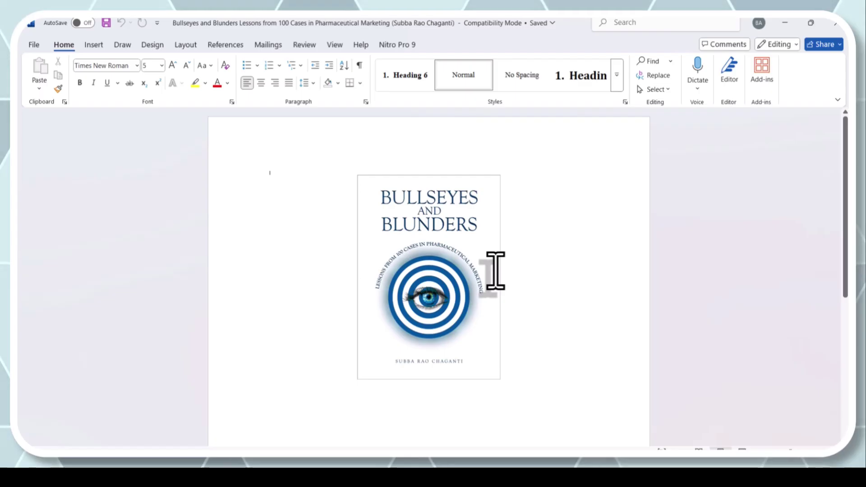
{"action": "scroll", "coordinate": [495, 271], "scroll_direction": "down", "scroll_amount": 5}
{"action": "scroll", "coordinate": [495, 271], "scroll_direction": "up", "scroll_amount": 5}
{"action": "scroll", "coordinate": [496, 271], "scroll_direction": "down", "scroll_amount": 5}
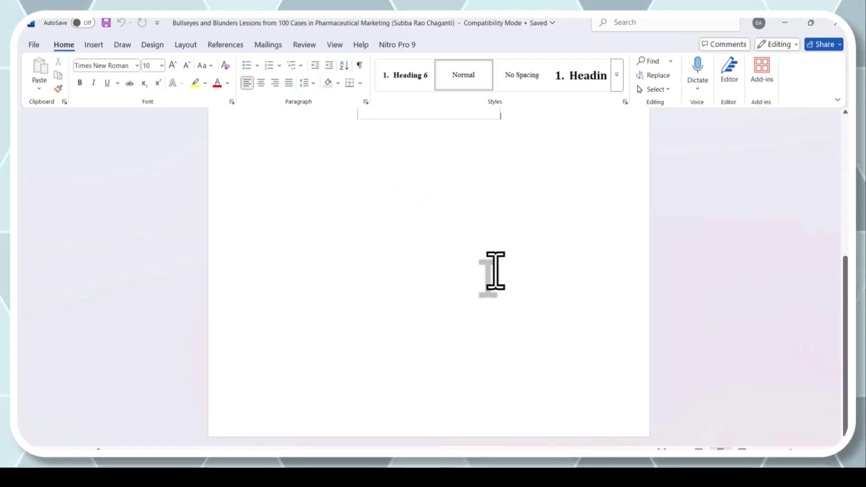
{"action": "scroll", "coordinate": [496, 271], "scroll_direction": "up", "scroll_amount": 5}
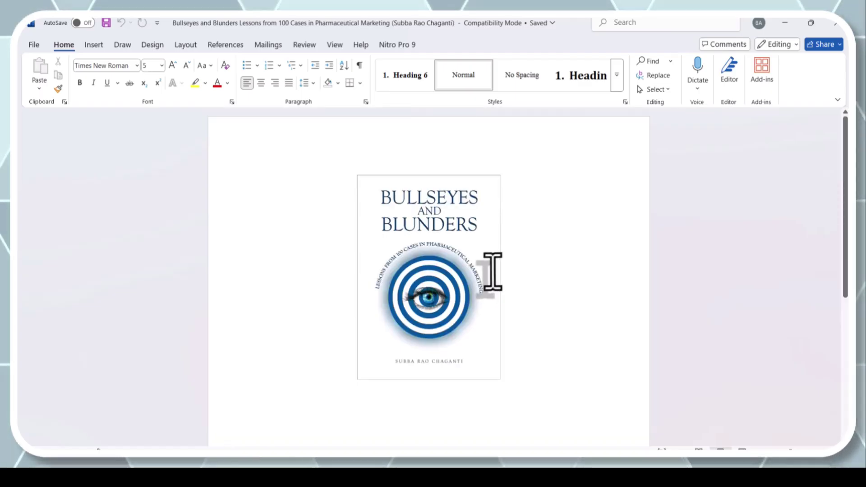
{"action": "scroll", "coordinate": [492, 272], "scroll_direction": "down", "scroll_amount": 5}
{"action": "scroll", "coordinate": [609, 267], "scroll_direction": "up", "scroll_amount": 5}
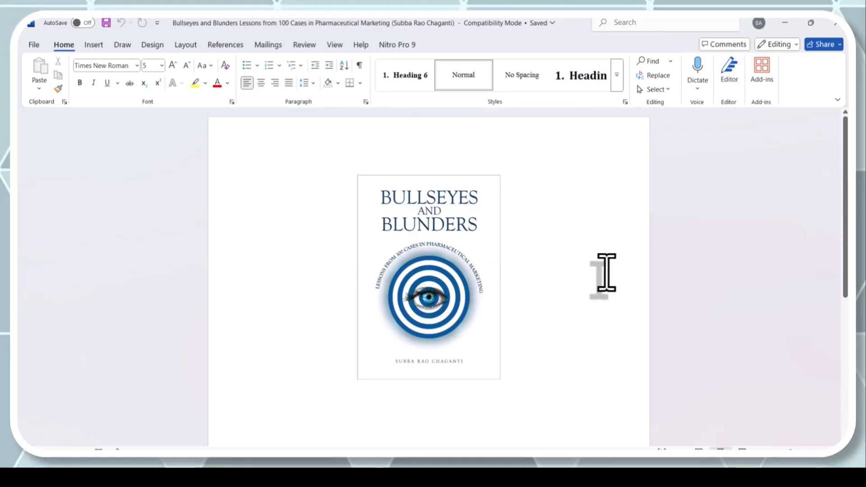
Step: Select the book cover picture, then close Word to return to the PDF
{"action": "left_click", "coordinate": [421, 240]}
{"action": "scroll", "coordinate": [421, 252], "scroll_direction": "down", "scroll_amount": 3}
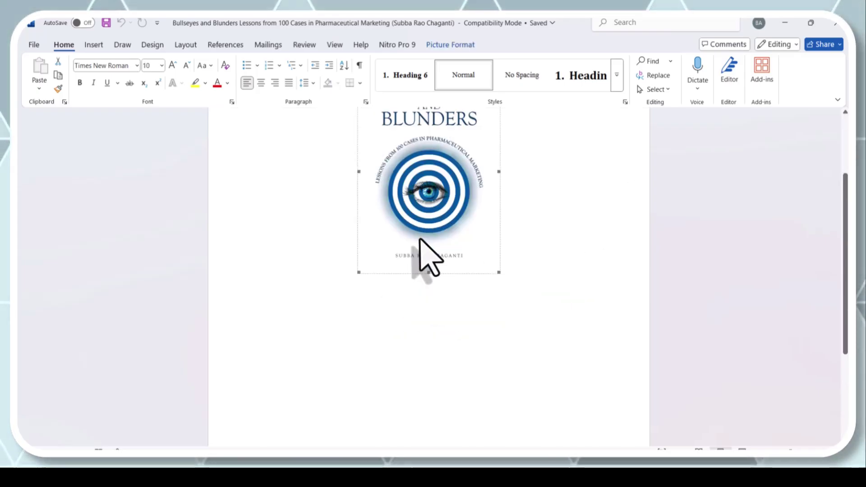
{"action": "scroll", "coordinate": [421, 252], "scroll_direction": "up", "scroll_amount": 3}
{"action": "left_click", "coordinate": [834, 26]}
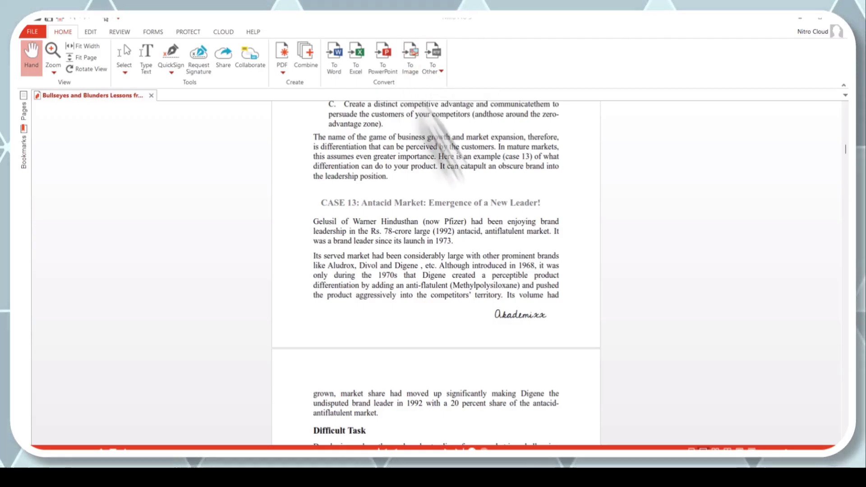
Step: Convert only page 1 of the book to a PNG image with To Image (Ctrl+Shift+I)
{"action": "key", "text": "ctrl+shift+i"}
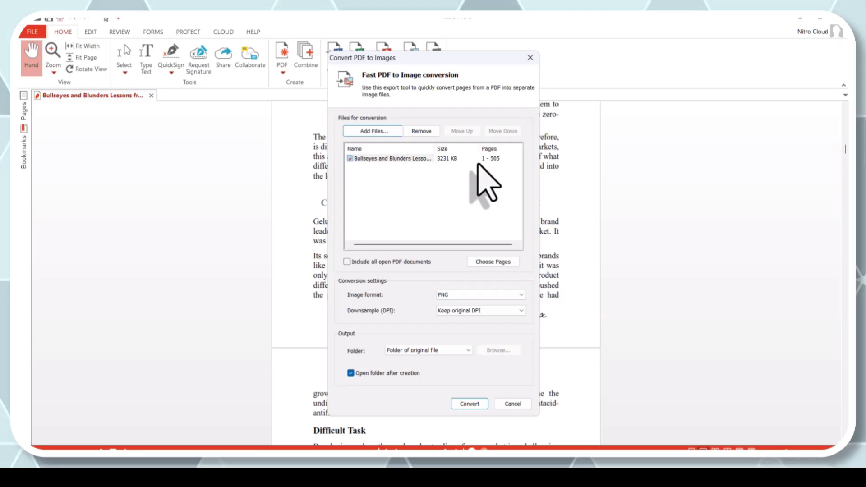
{"action": "left_click", "coordinate": [490, 261]}
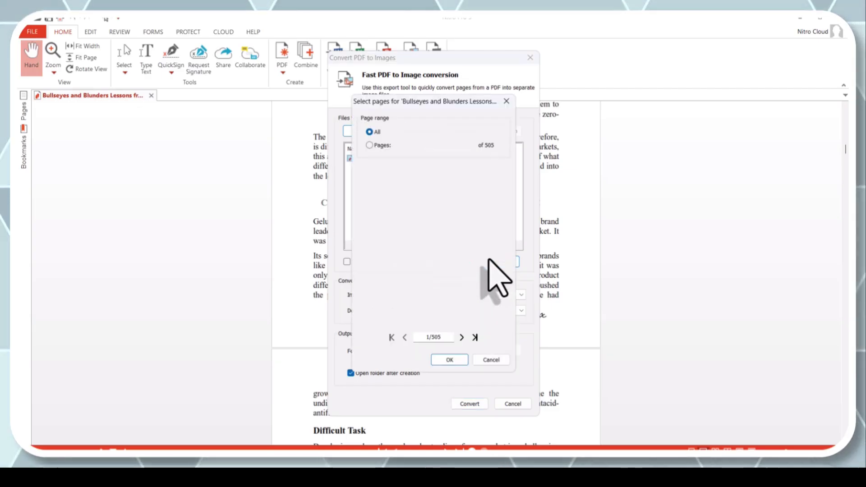
{"action": "left_click", "coordinate": [381, 145]}
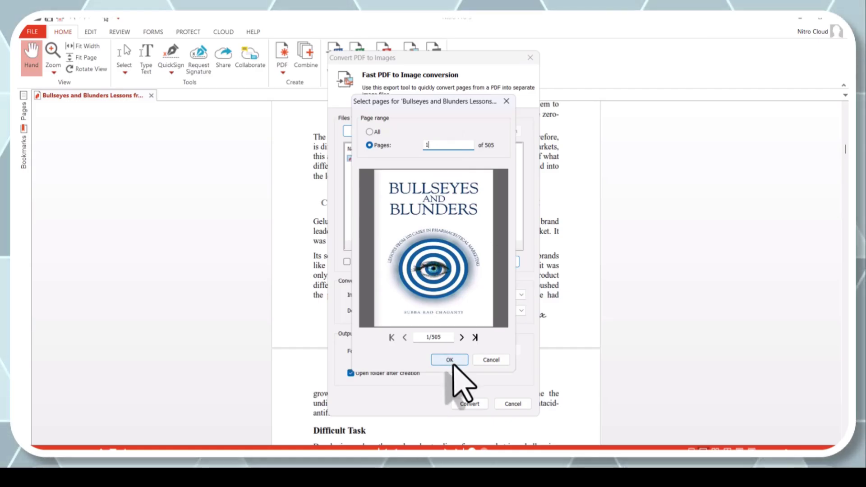
{"action": "left_click", "coordinate": [450, 361]}
{"action": "left_click", "coordinate": [470, 404]}
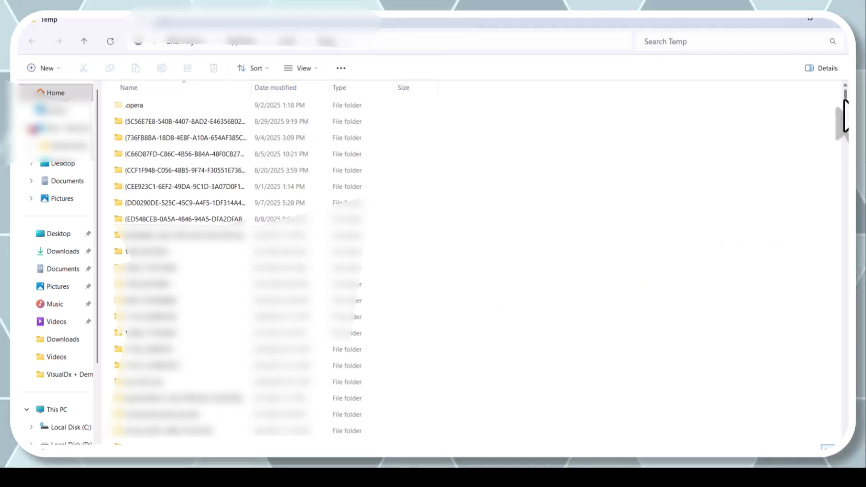
Step: Sort the Temp folder by Date modified, view the exported cover PNG maximized, then close it
{"action": "left_click", "coordinate": [269, 92]}
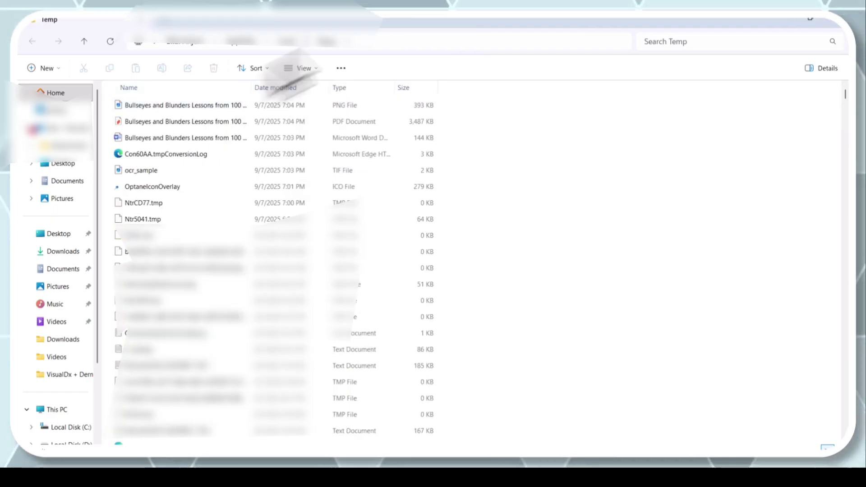
{"action": "left_click", "coordinate": [184, 111]}
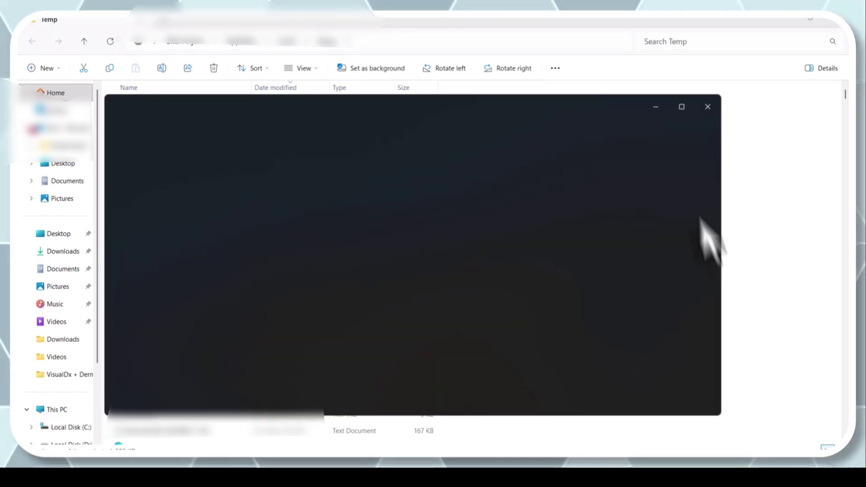
{"action": "left_click", "coordinate": [681, 108]}
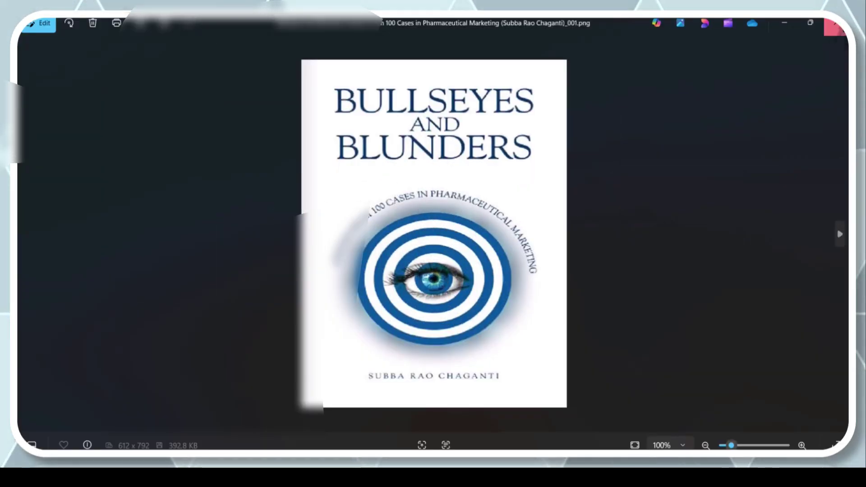
{"action": "left_click", "coordinate": [836, 23]}
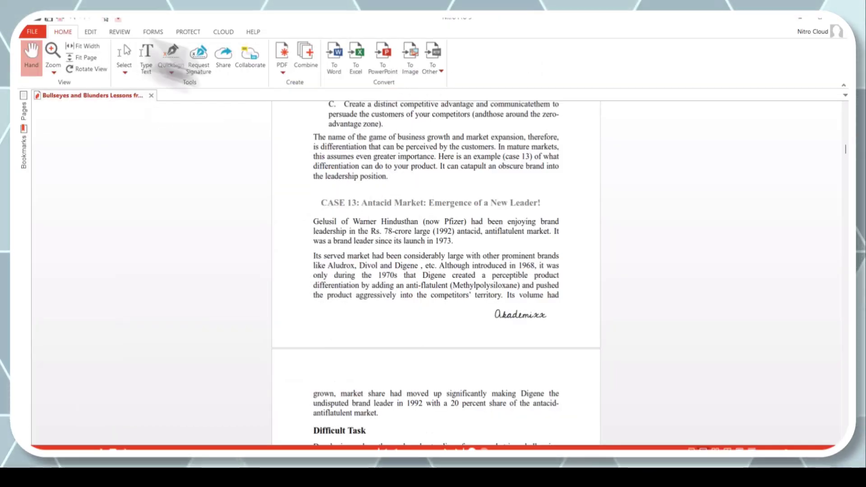
Step: Enter text editing mode and start editing the paragraph beginning 'The name of the game'
{"action": "left_click", "coordinate": [91, 32]}
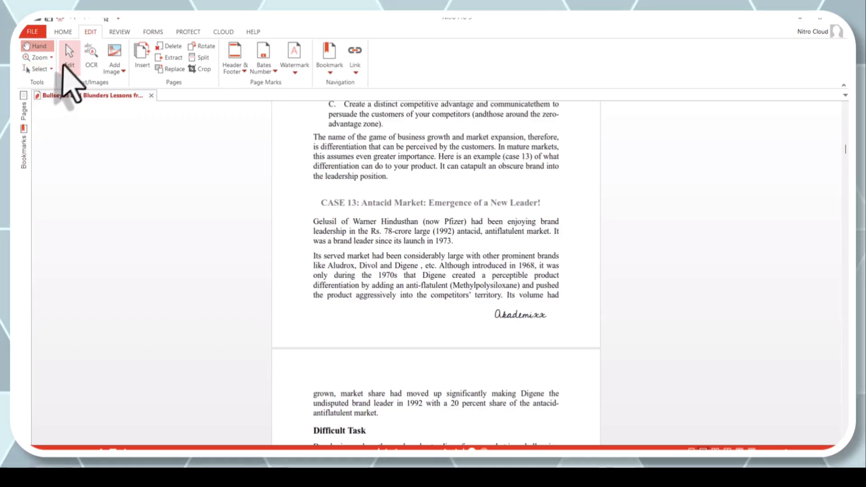
{"action": "left_click", "coordinate": [69, 52]}
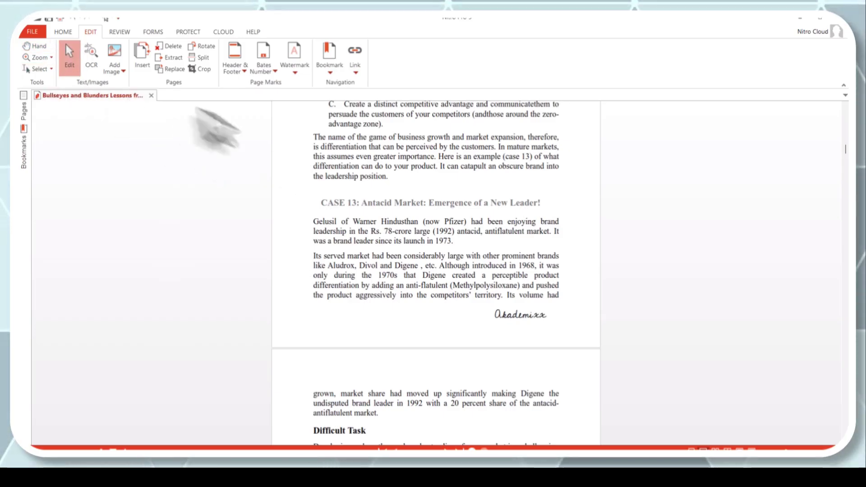
{"action": "left_click", "coordinate": [339, 155]}
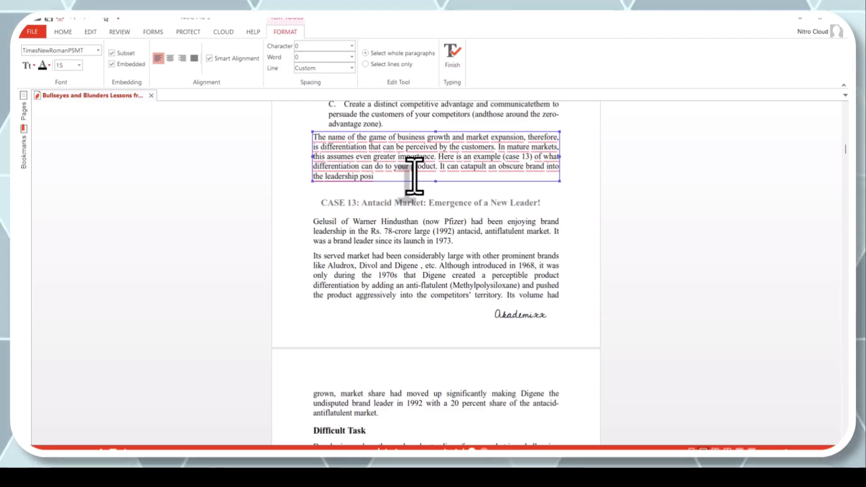
{"action": "type", "text": "tion."}
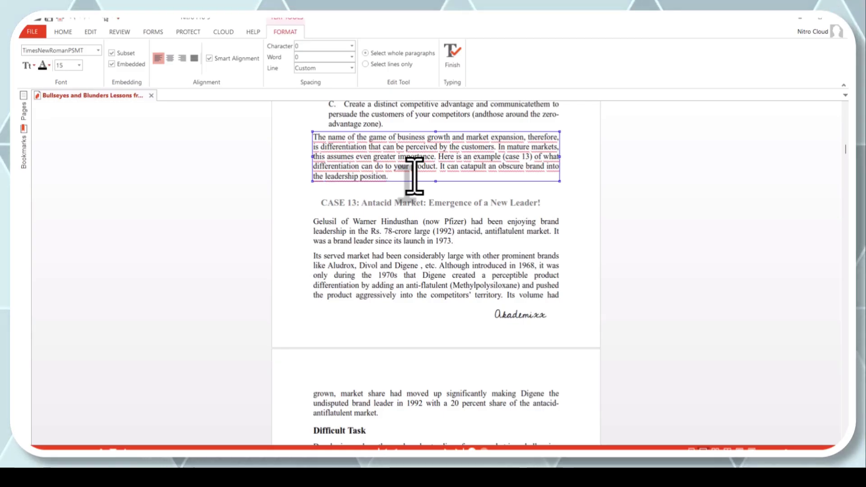
{"action": "key", "text": "ctrl+a"}
{"action": "left_click", "coordinate": [377, 162]}
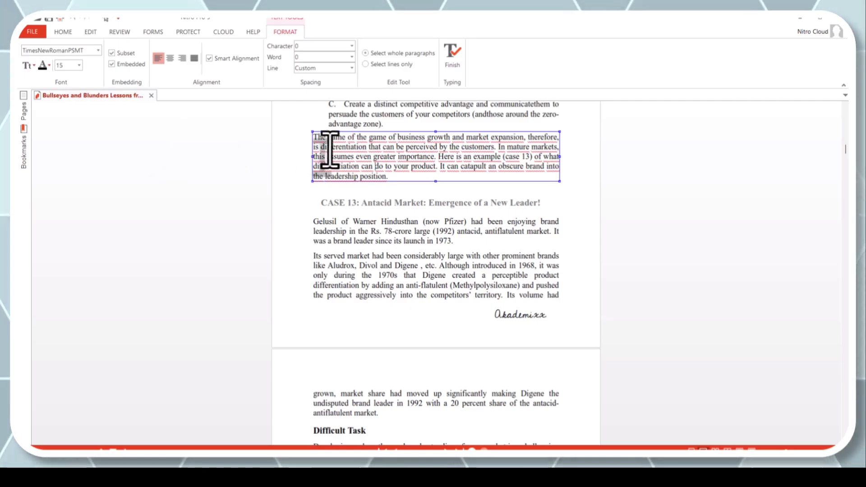
{"action": "left_click", "coordinate": [443, 158]}
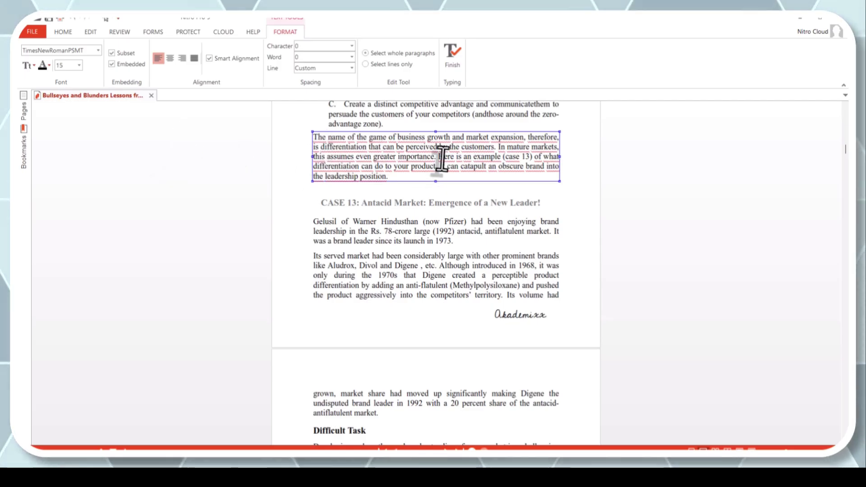
{"action": "left_click", "coordinate": [79, 65]}
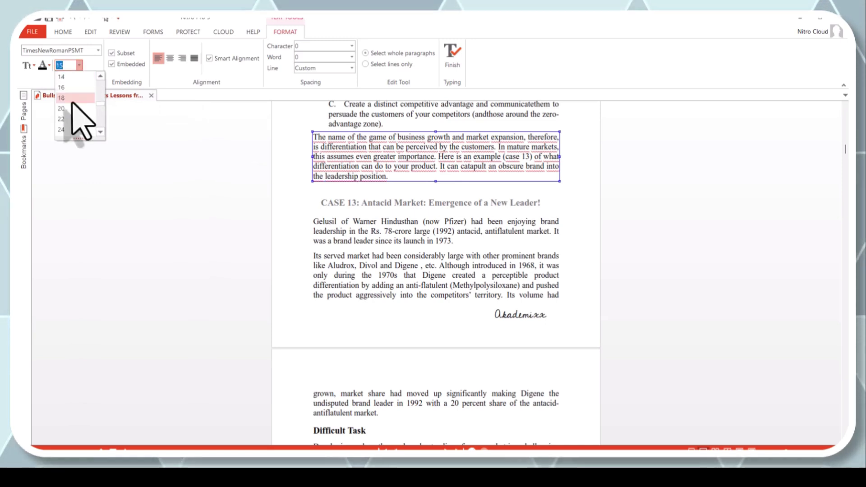
{"action": "key", "text": "Escape"}
Step: Try font size 24 on the whole paragraph, then undo back to size 15
{"action": "triple_click", "coordinate": [371, 158]}
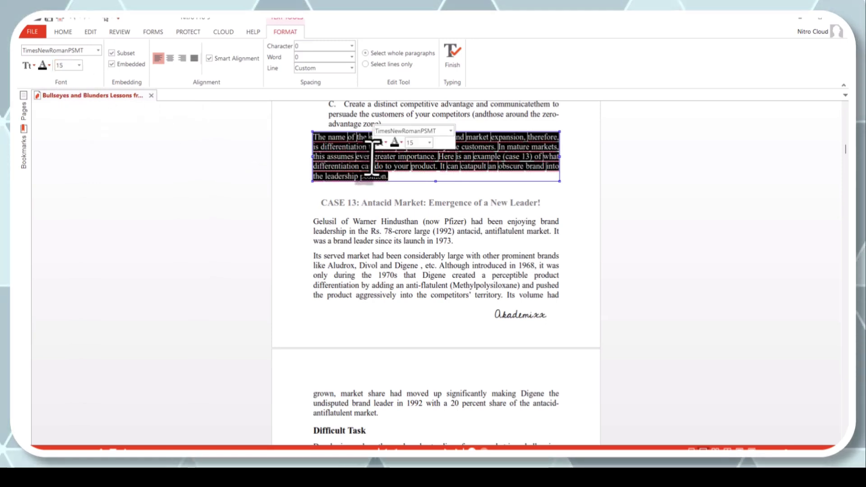
{"action": "left_click", "coordinate": [79, 65]}
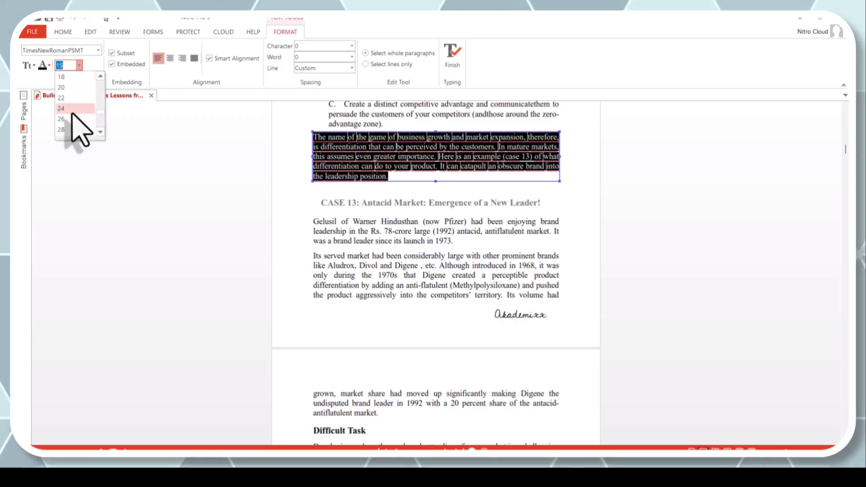
{"action": "left_click", "coordinate": [72, 114]}
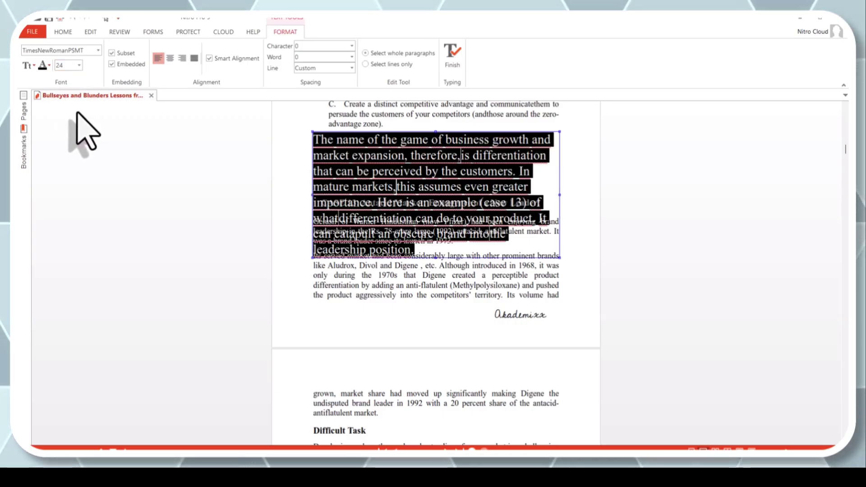
{"action": "key", "text": "ctrl+z"}
Step: Colour the whole paragraph's text teal and finish editing the paragraph
{"action": "left_click", "coordinate": [49, 66]}
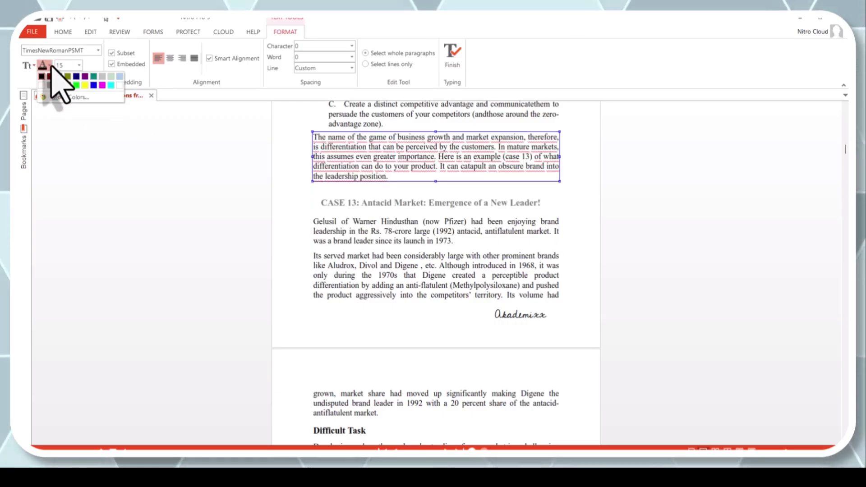
{"action": "left_click", "coordinate": [54, 76]}
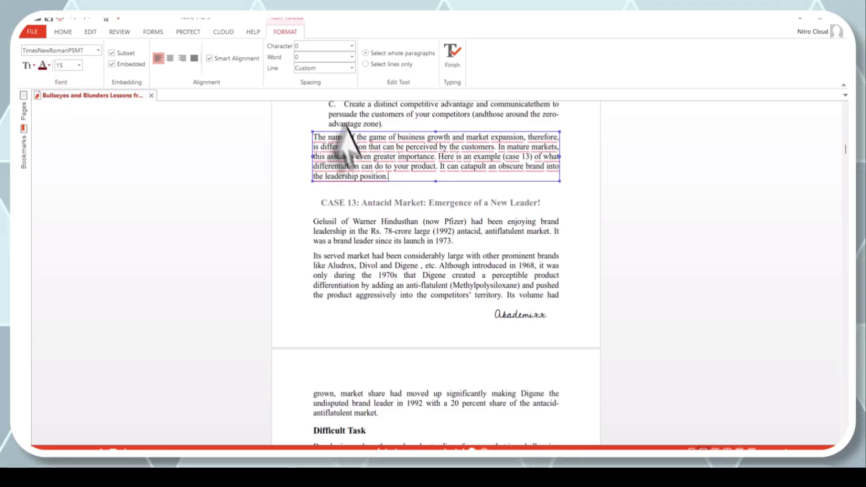
{"action": "triple_click", "coordinate": [343, 149]}
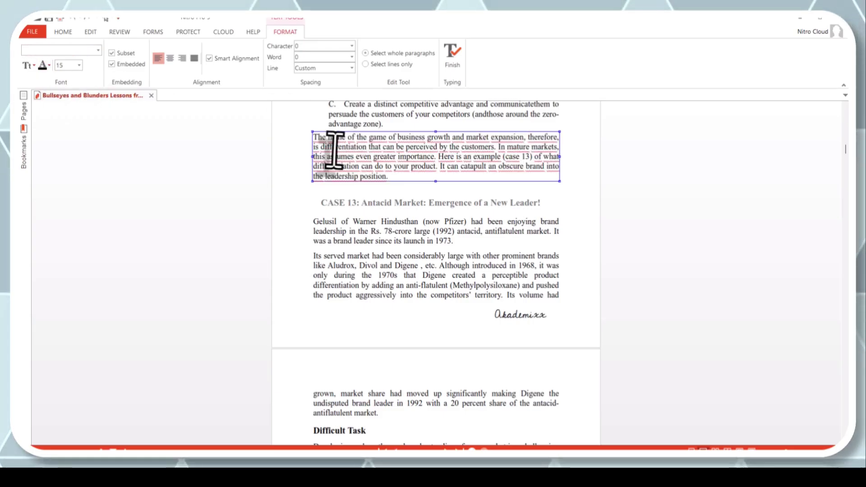
{"action": "triple_click", "coordinate": [333, 145]}
{"action": "left_click", "coordinate": [49, 66]}
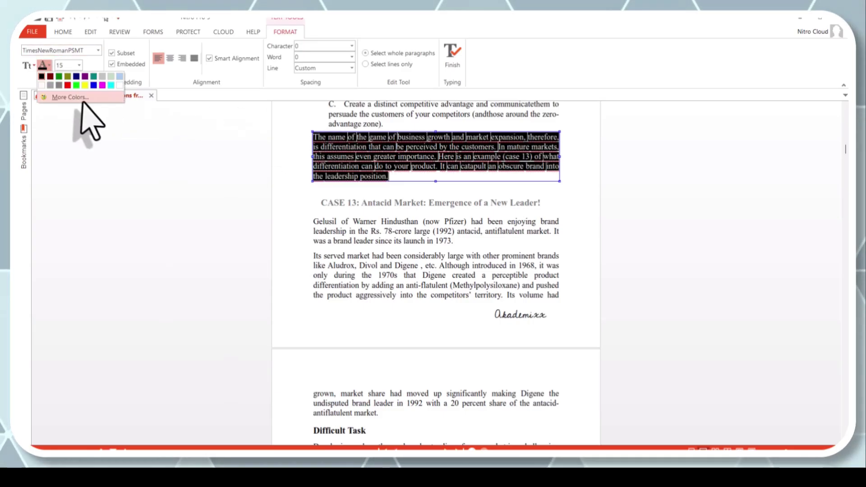
{"action": "left_click", "coordinate": [65, 89]}
{"action": "left_click", "coordinate": [342, 224]}
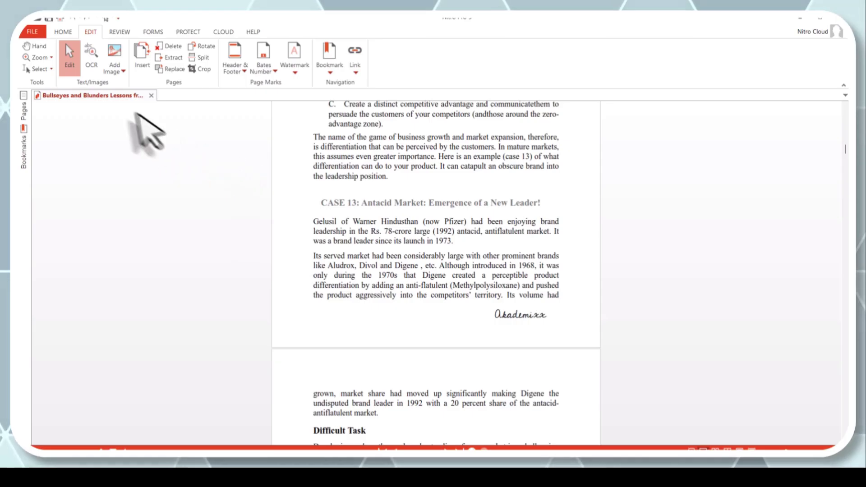
Step: Cancel OCR, then place the Akademixx List 2 image from file and delete it
{"action": "left_click", "coordinate": [90, 57]}
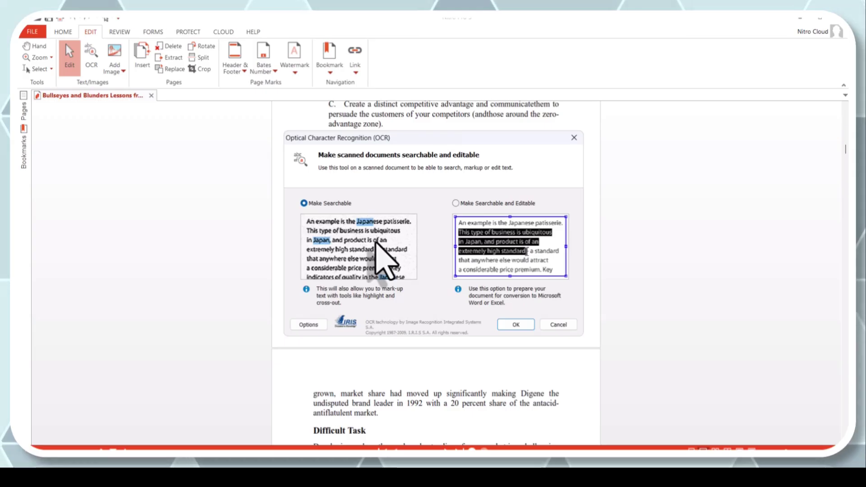
{"action": "left_click", "coordinate": [555, 325]}
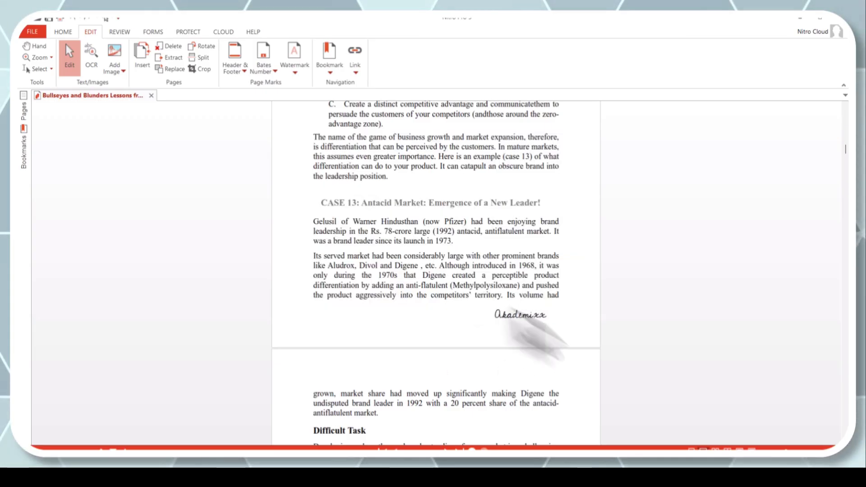
{"action": "left_click", "coordinate": [115, 67]}
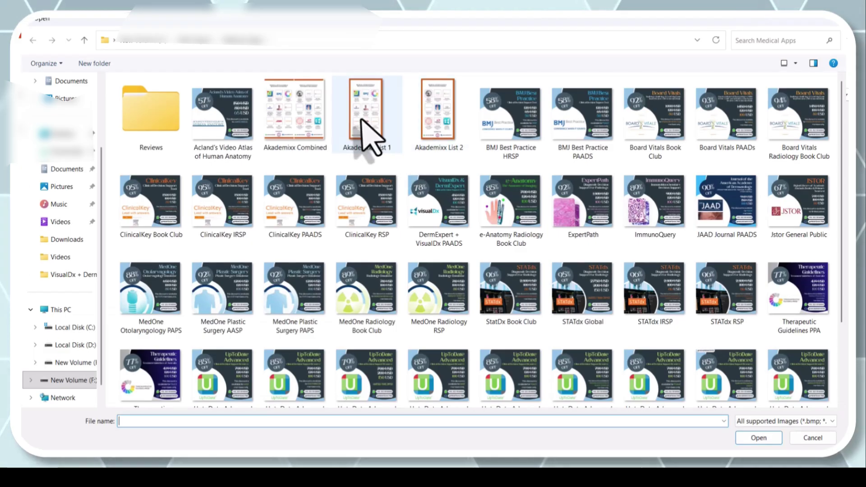
{"action": "double_click", "coordinate": [440, 131]}
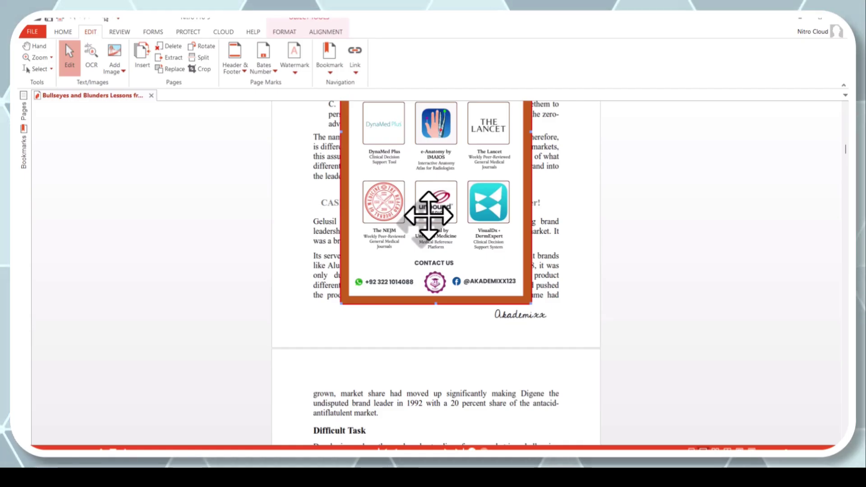
{"action": "key", "text": "Delete"}
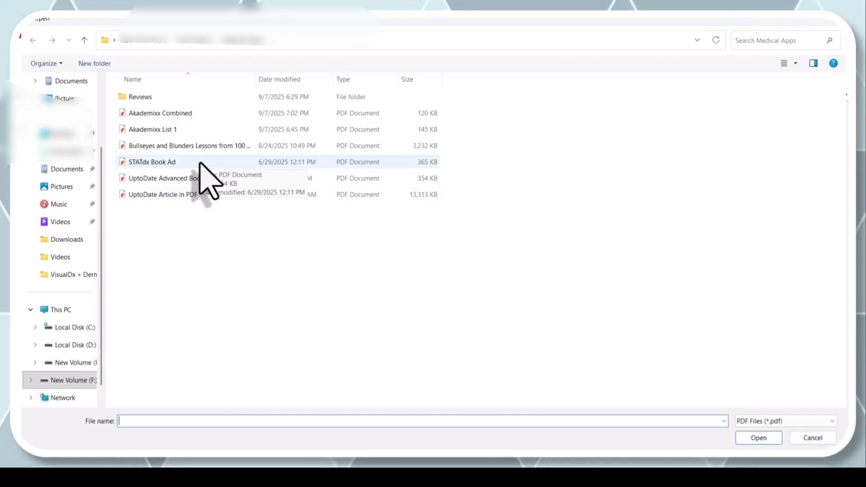
Step: Insert all pages of STATdx Book Ad.pdf with Location Before, First page
{"action": "double_click", "coordinate": [200, 163]}
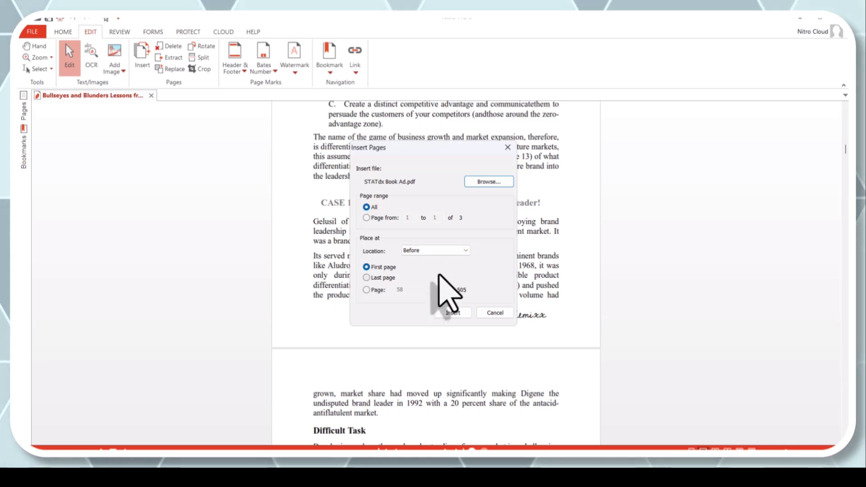
{"action": "left_click", "coordinate": [434, 252]}
{"action": "left_click", "coordinate": [435, 259]}
{"action": "left_click", "coordinate": [452, 313]}
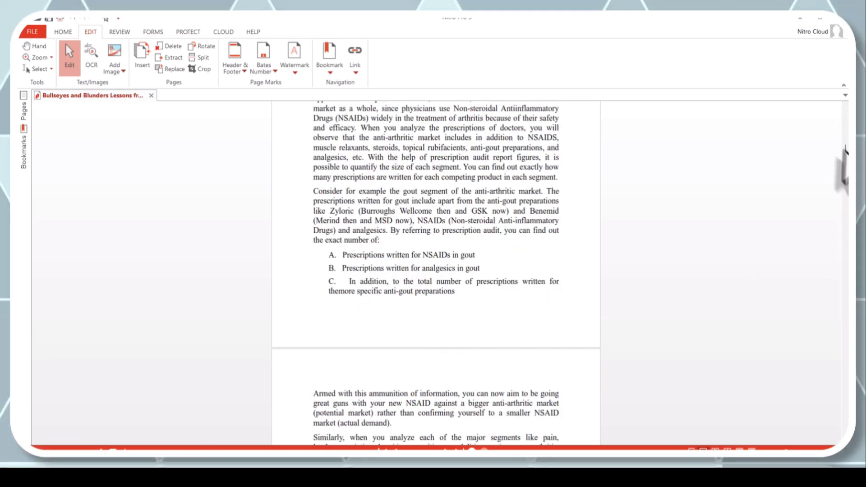
Step: Scroll to the inserted STATdx advert page and open Delete Pages for it
{"action": "left_click_drag", "start_coordinate": [845, 160], "coordinate": [842, 116]}
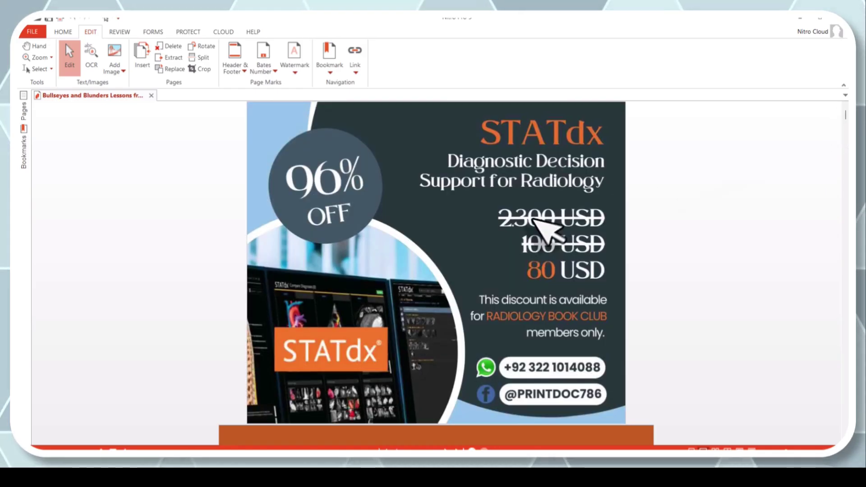
{"action": "scroll", "coordinate": [537, 223], "scroll_direction": "down", "scroll_amount": 3}
{"action": "scroll", "coordinate": [527, 316], "scroll_direction": "up", "scroll_amount": 3}
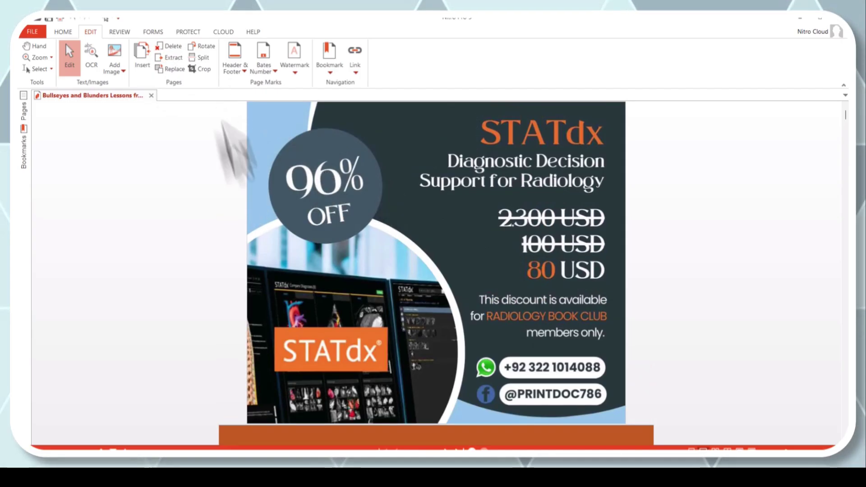
{"action": "left_click", "coordinate": [173, 47]}
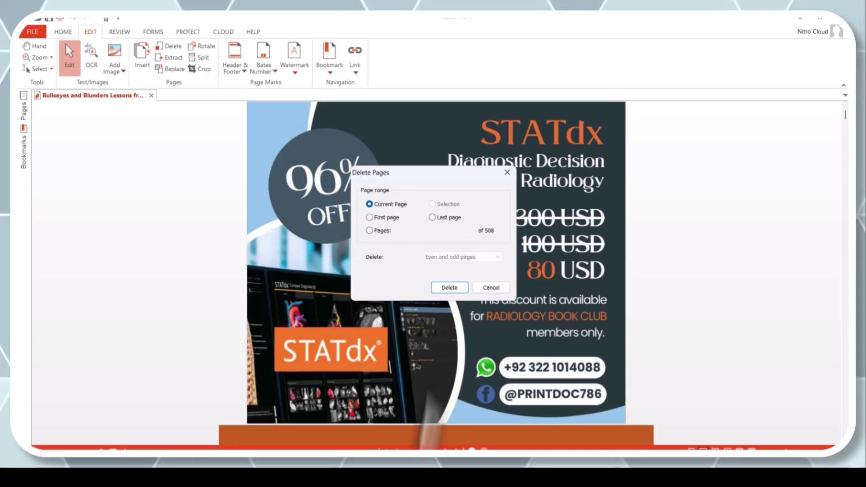
{"action": "left_click", "coordinate": [450, 288]}
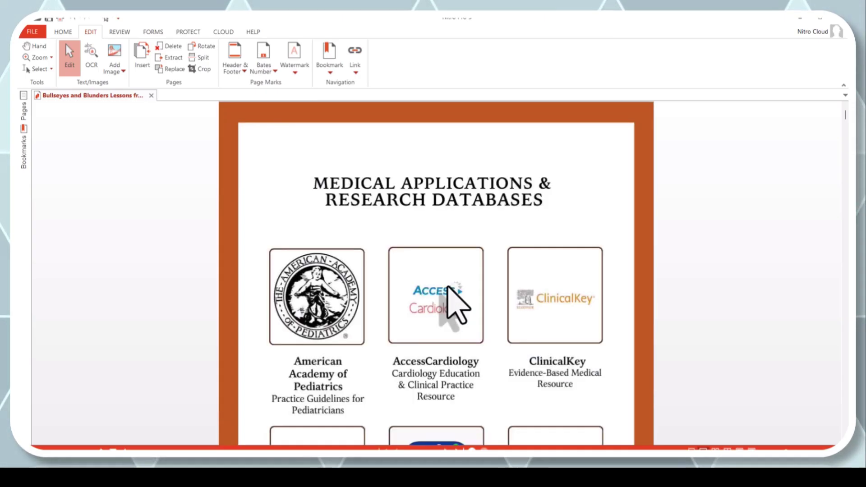
{"action": "scroll", "coordinate": [449, 302], "scroll_direction": "down", "scroll_amount": 2}
{"action": "scroll", "coordinate": [632, 226], "scroll_direction": "up", "scroll_amount": 2}
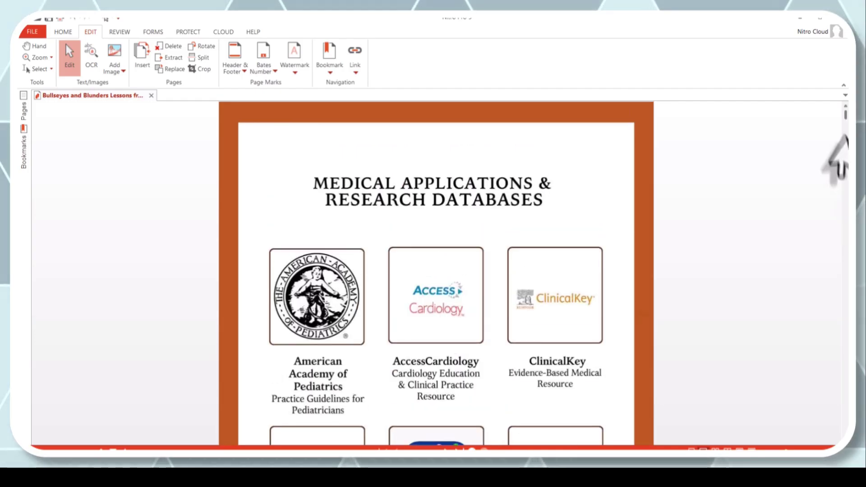
{"action": "scroll", "coordinate": [715, 343], "scroll_direction": "down", "scroll_amount": 6}
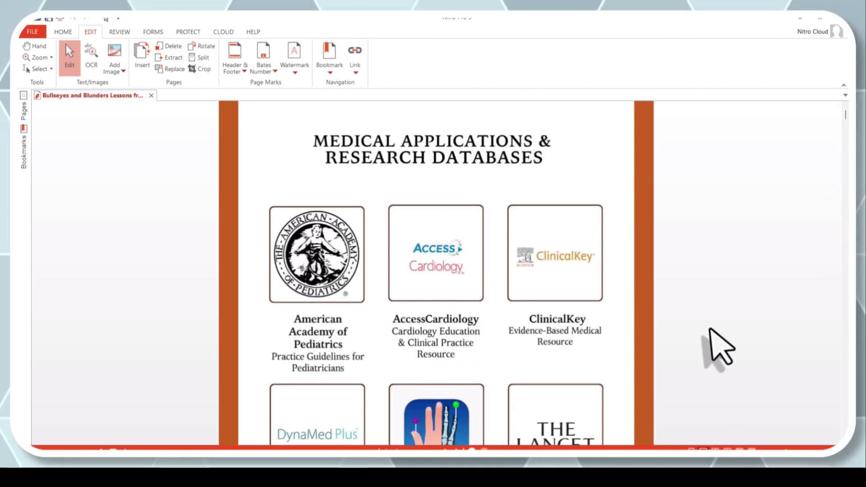
{"action": "scroll", "coordinate": [717, 349], "scroll_direction": "down", "scroll_amount": 3}
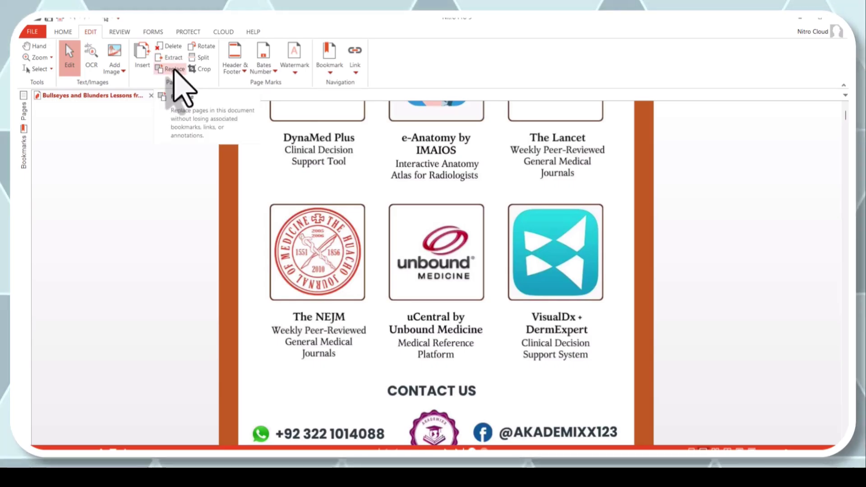
{"action": "left_click", "coordinate": [209, 49]}
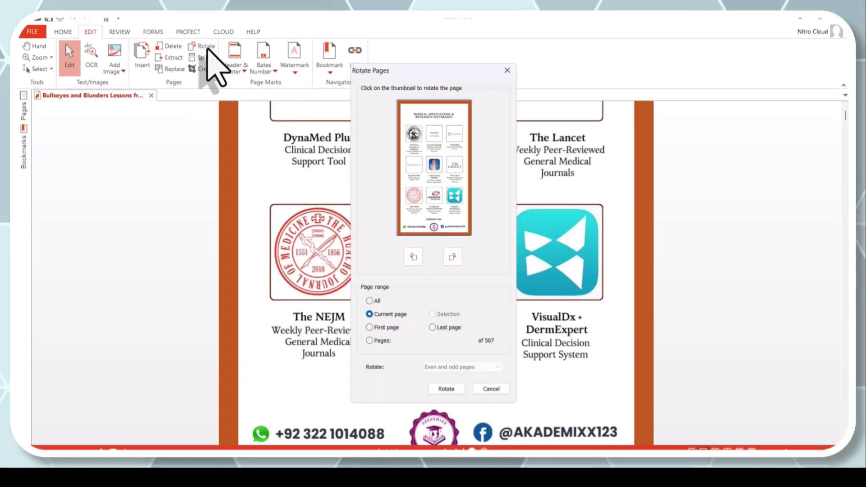
{"action": "left_click", "coordinate": [452, 257]}
{"action": "left_click", "coordinate": [413, 258]}
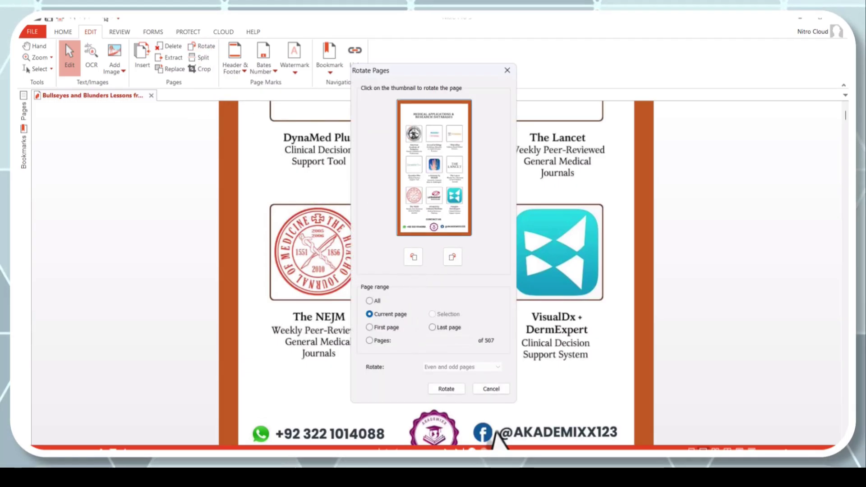
{"action": "left_click", "coordinate": [491, 389]}
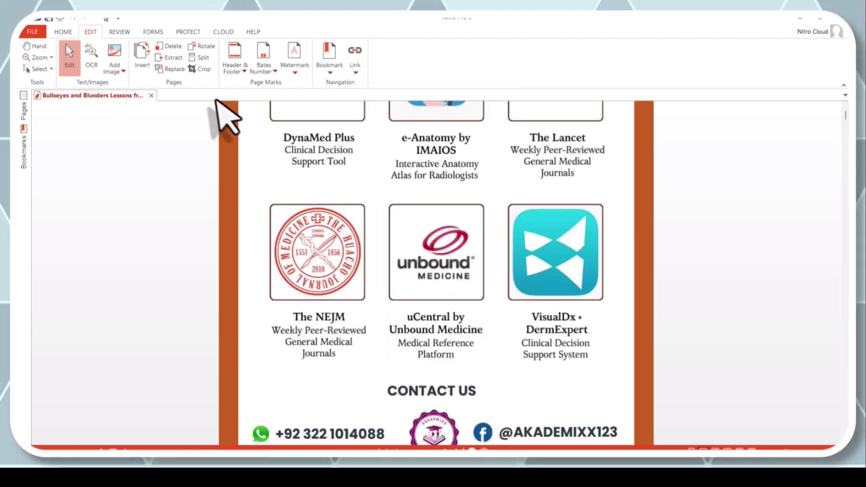
Step: Crop the apps page down to the NEJM row of apps
{"action": "left_click", "coordinate": [205, 68]}
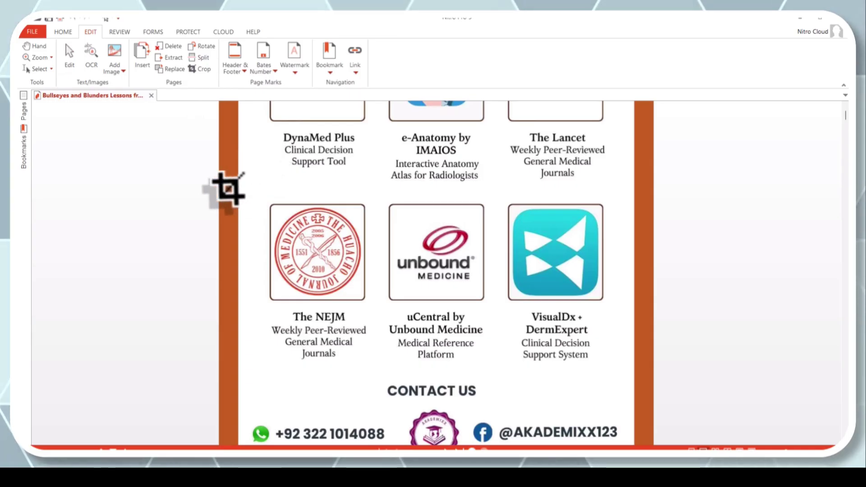
{"action": "left_click_drag", "start_coordinate": [220, 197], "coordinate": [662, 379]}
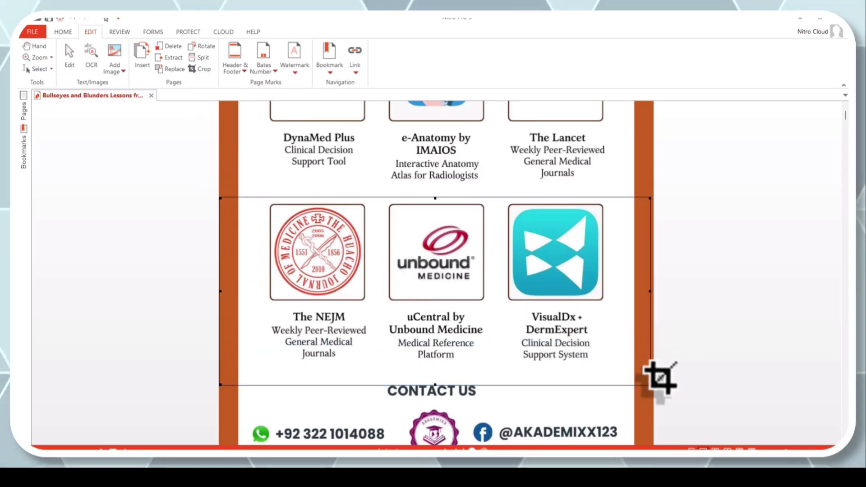
{"action": "double_click", "coordinate": [348, 290]}
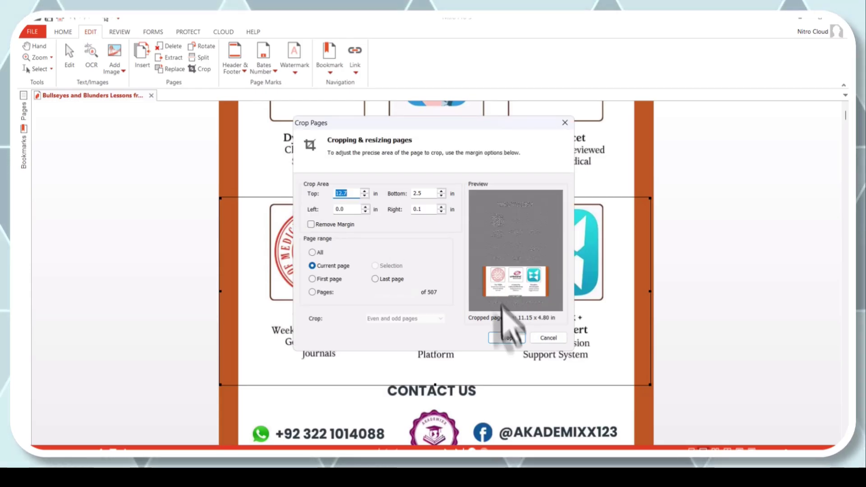
{"action": "left_click", "coordinate": [505, 339]}
{"action": "scroll", "coordinate": [458, 329], "scroll_direction": "up", "scroll_amount": 10}
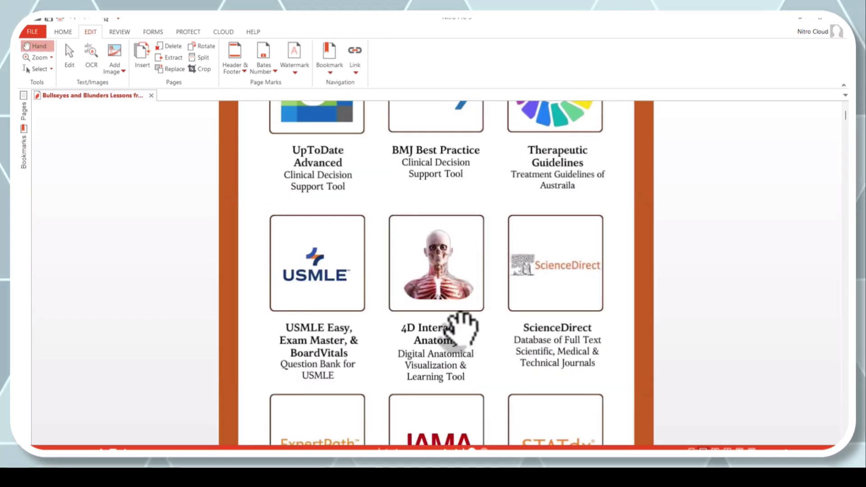
{"action": "scroll", "coordinate": [435, 199], "scroll_direction": "down", "scroll_amount": 5}
{"action": "scroll", "coordinate": [461, 332], "scroll_direction": "down", "scroll_amount": 4}
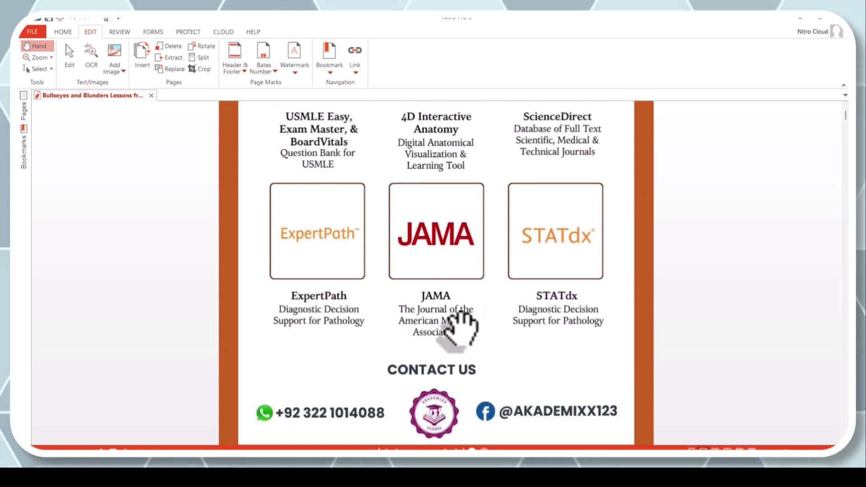
{"action": "scroll", "coordinate": [459, 332], "scroll_direction": "up", "scroll_amount": 4}
{"action": "scroll", "coordinate": [459, 331], "scroll_direction": "up", "scroll_amount": 5}
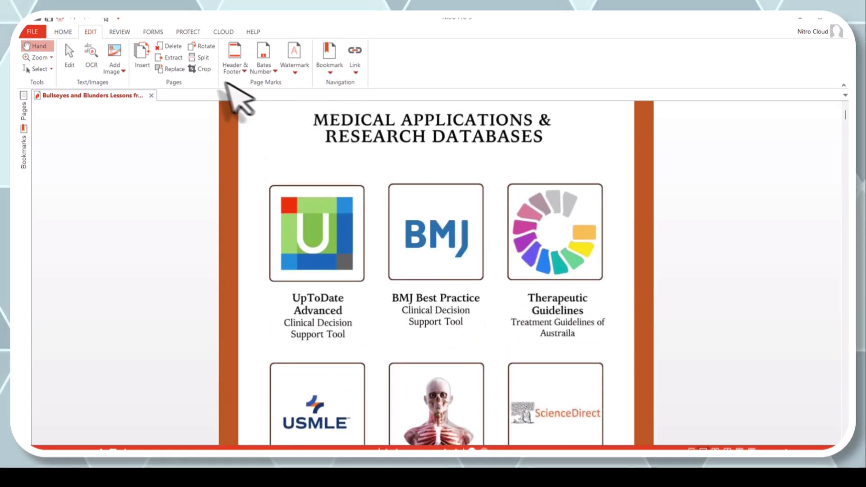
Step: Crop the text page to a box around the Biological E. Limited paragraph
{"action": "left_click", "coordinate": [204, 70]}
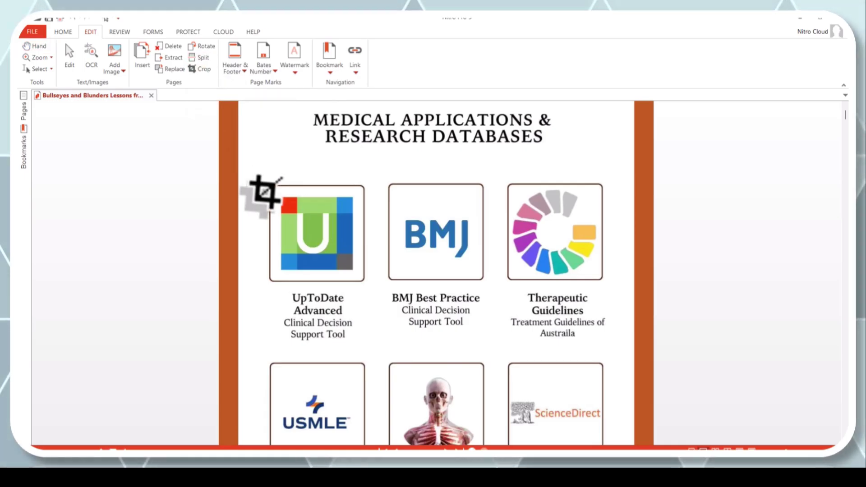
{"action": "scroll", "coordinate": [271, 199], "scroll_direction": "down", "scroll_amount": 2}
{"action": "mouse_move", "coordinate": [844, 135]}
{"action": "left_mouse_down"}
{"action": "mouse_move", "coordinate": [844, 164]}
{"action": "mouse_move", "coordinate": [845, 144]}
{"action": "left_mouse_up"}
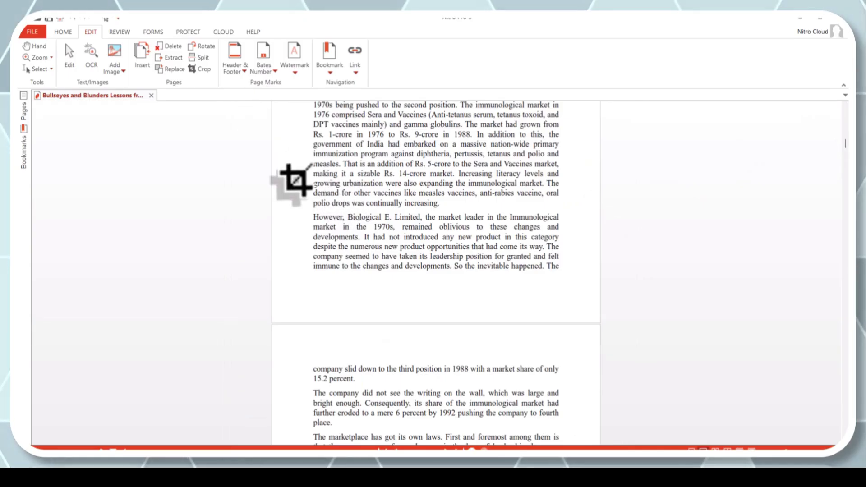
{"action": "left_click_drag", "start_coordinate": [276, 199], "coordinate": [597, 323]}
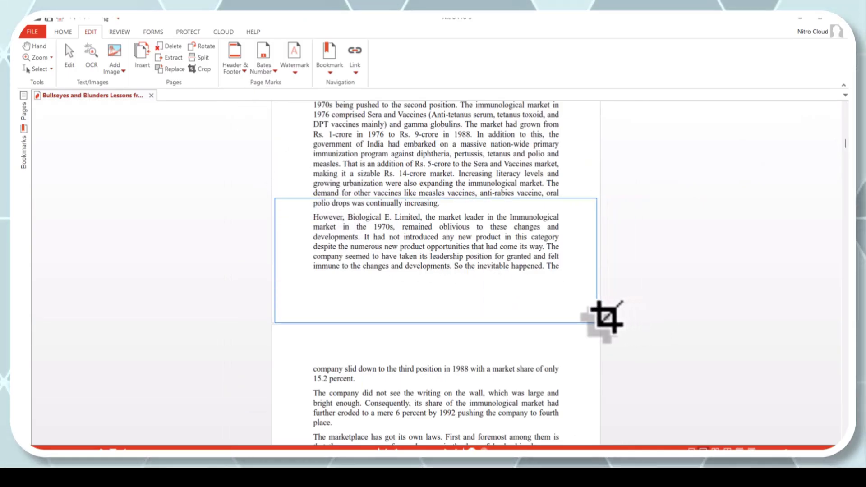
{"action": "double_click", "coordinate": [406, 235]}
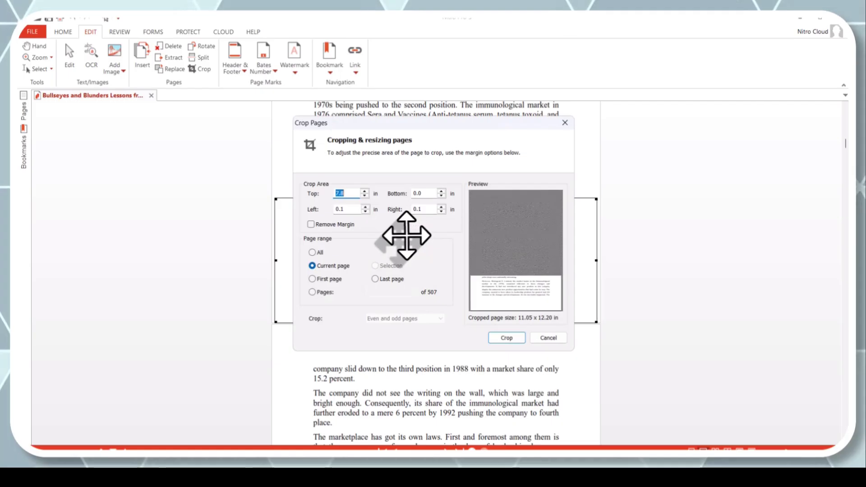
{"action": "left_click", "coordinate": [506, 340]}
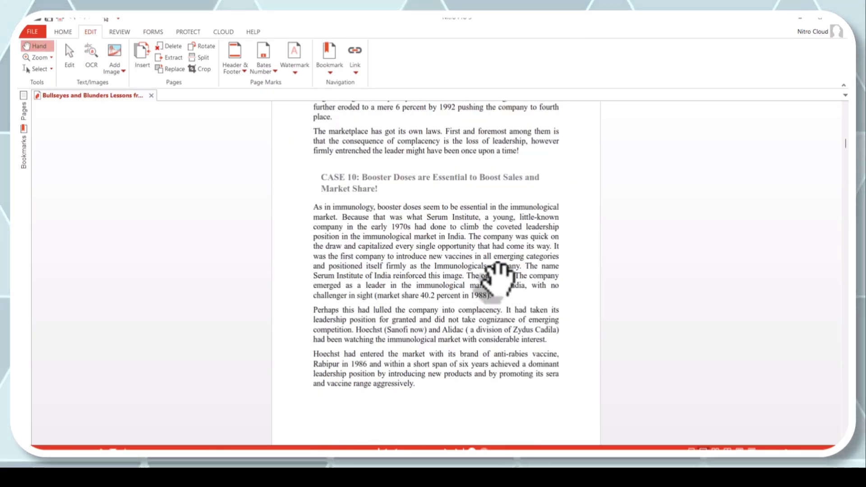
{"action": "scroll", "coordinate": [498, 276], "scroll_direction": "up", "scroll_amount": 10}
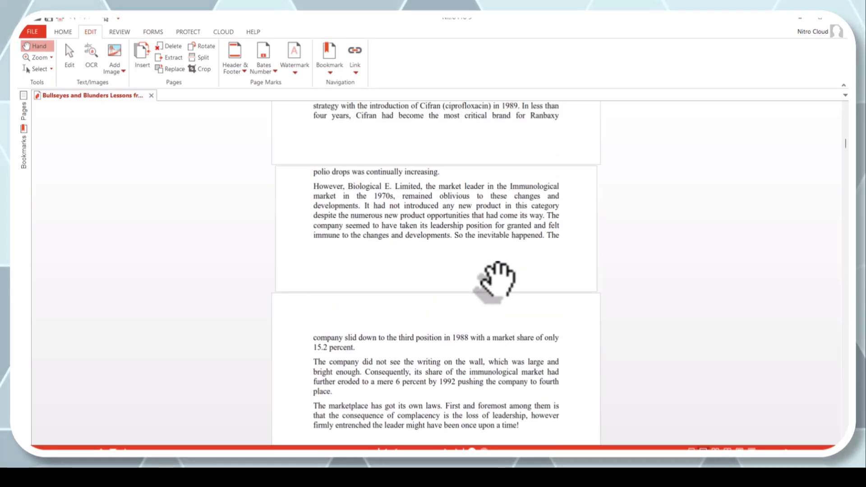
{"action": "scroll", "coordinate": [498, 277], "scroll_direction": "up", "scroll_amount": 2}
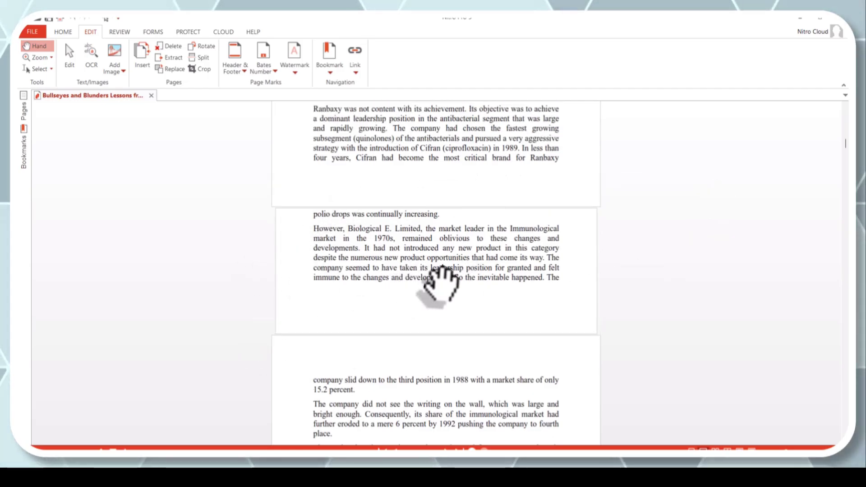
Step: Try Edit Headers & Footers and dismiss the notice that none exist
{"action": "left_click", "coordinate": [238, 70]}
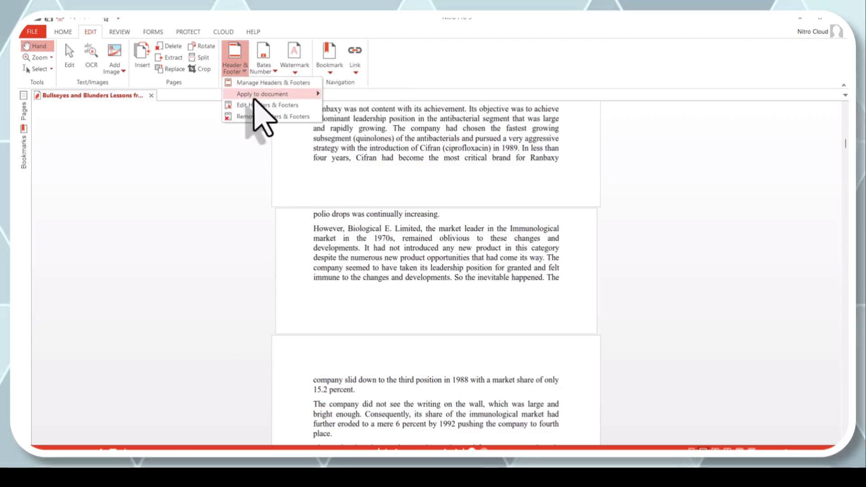
{"action": "mouse_move", "coordinate": [254, 97]}
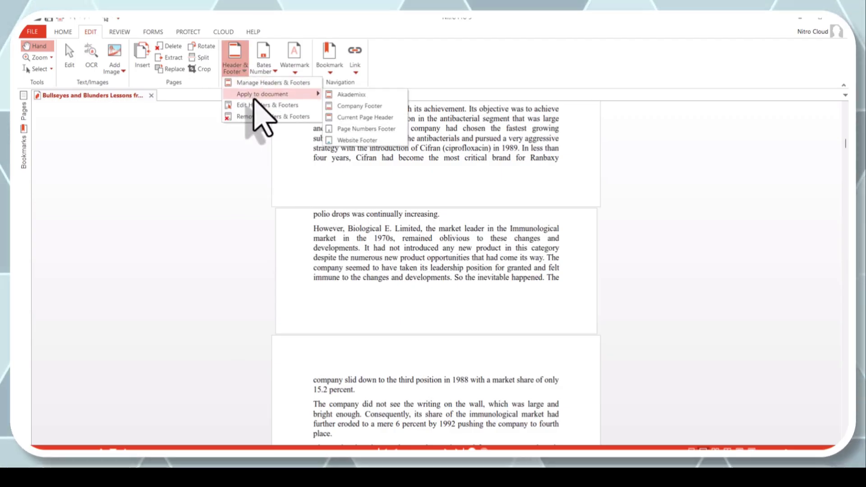
{"action": "left_click", "coordinate": [356, 94]}
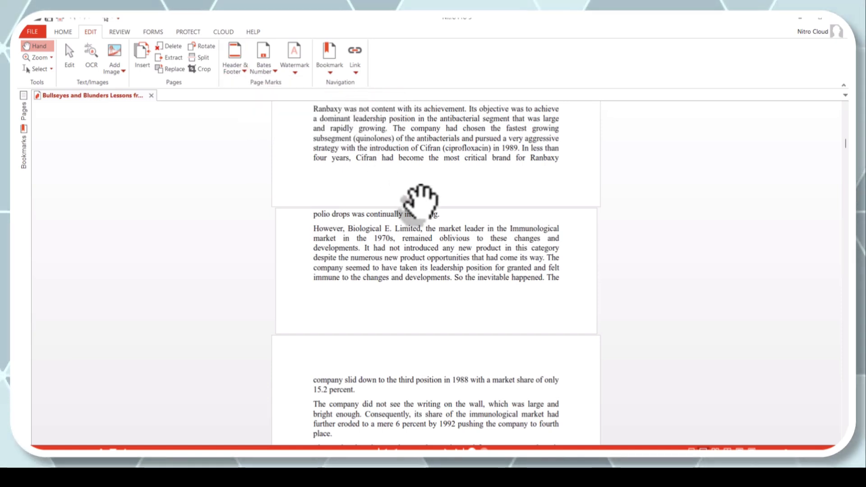
{"action": "left_click", "coordinate": [238, 72]}
{"action": "mouse_move", "coordinate": [272, 96]}
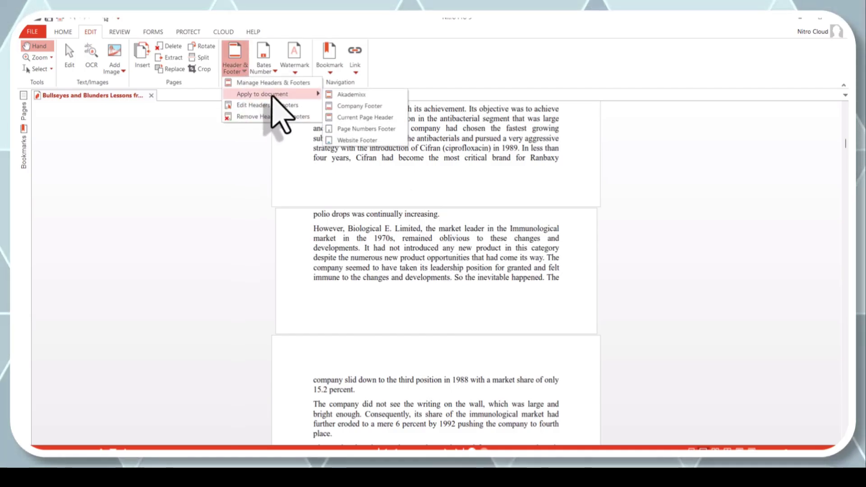
{"action": "left_click", "coordinate": [271, 105]}
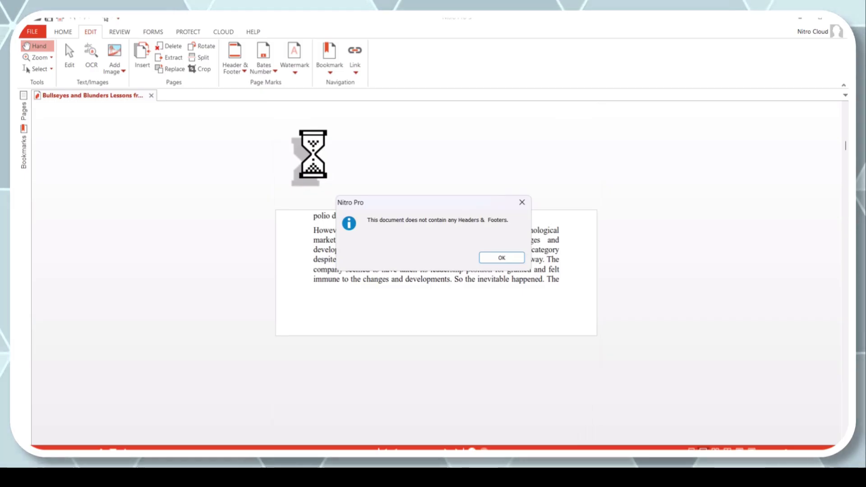
{"action": "left_click", "coordinate": [502, 258]}
Step: Open and close Manage Headers & Footers, then reopen the Header & Footer menu
{"action": "left_click", "coordinate": [239, 64]}
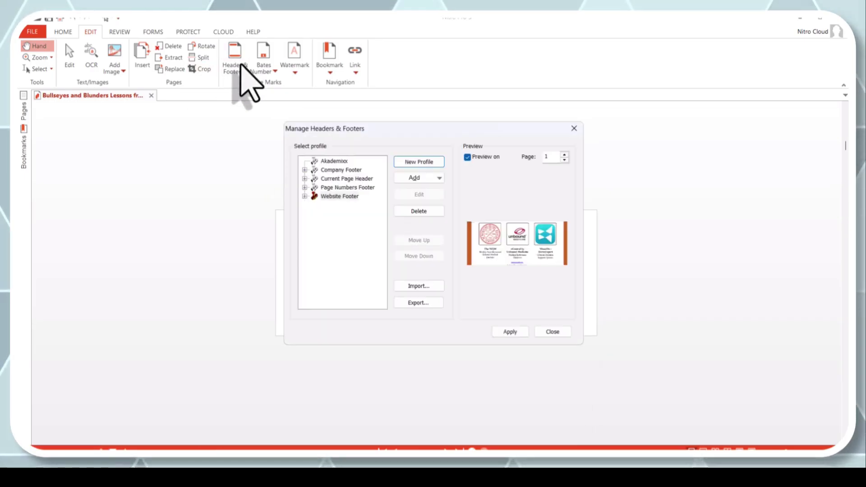
{"action": "left_click", "coordinate": [574, 128]}
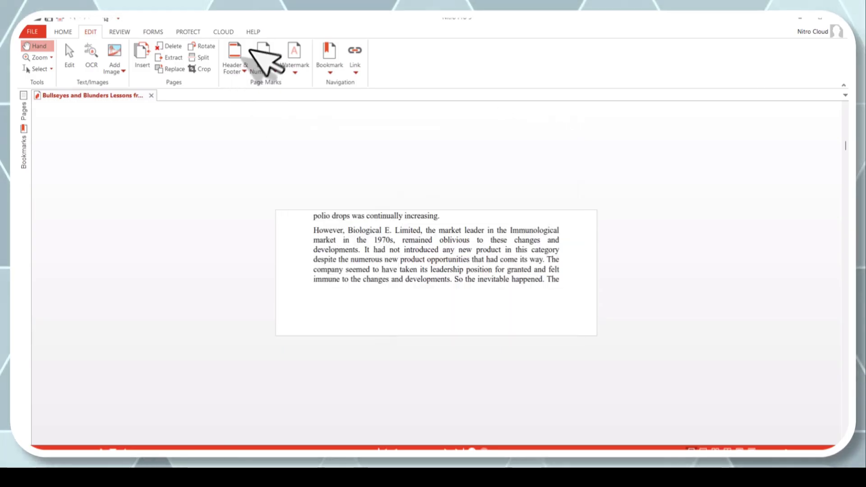
{"action": "left_click", "coordinate": [243, 71]}
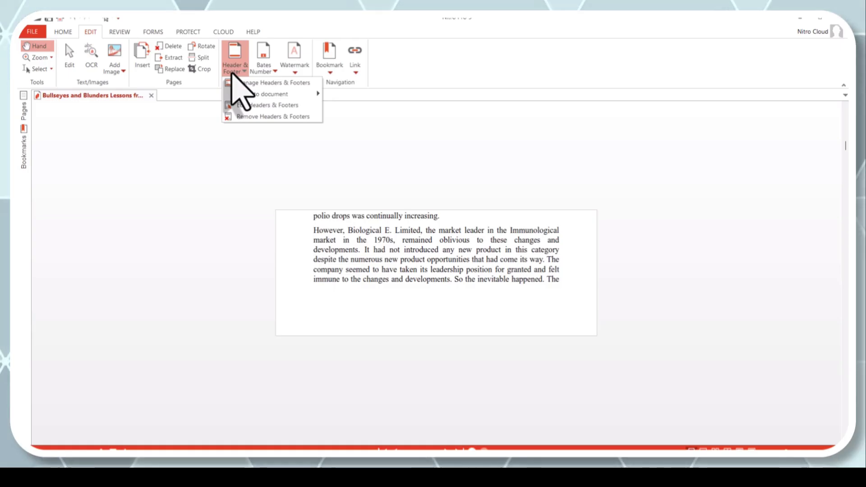
{"action": "mouse_move", "coordinate": [246, 93]}
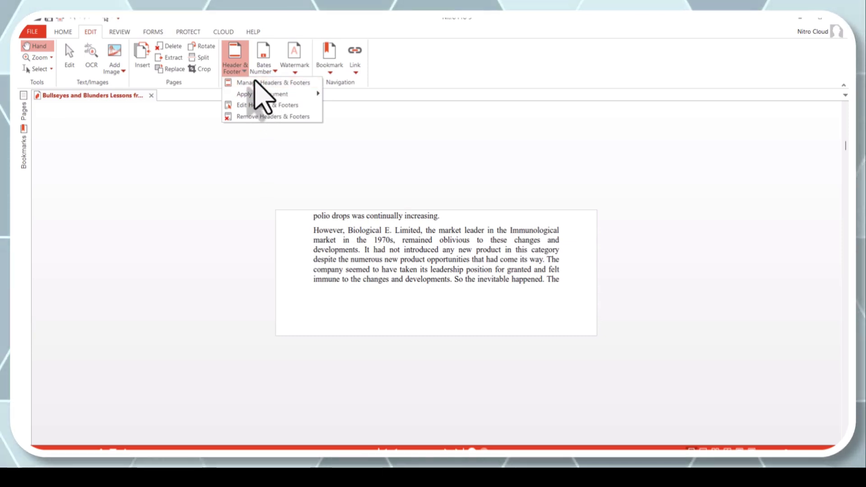
Step: Browse the Company Footer, Current Page Header and Akademixx profiles, then close the manager
{"action": "left_click", "coordinate": [258, 83]}
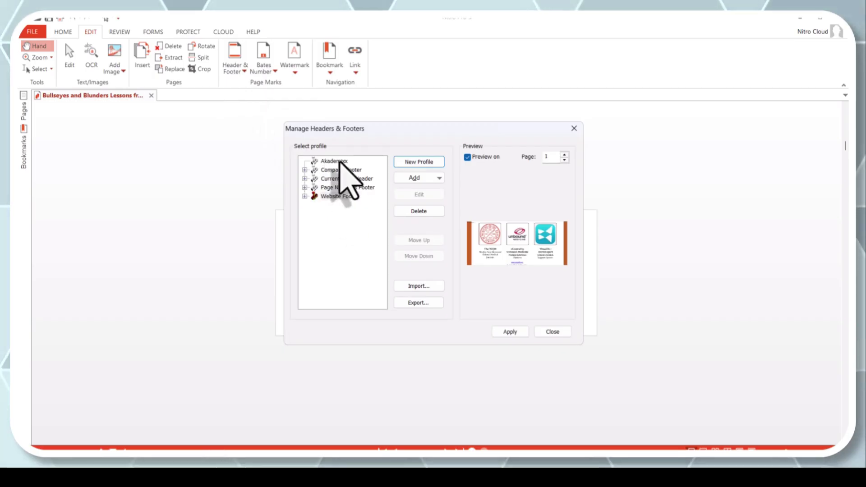
{"action": "left_click", "coordinate": [341, 170]}
{"action": "left_click", "coordinate": [338, 178]}
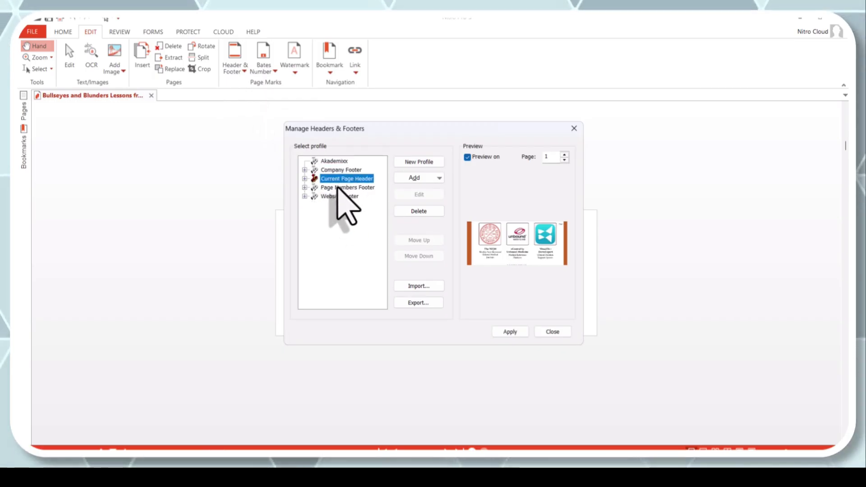
{"action": "left_click", "coordinate": [336, 161]}
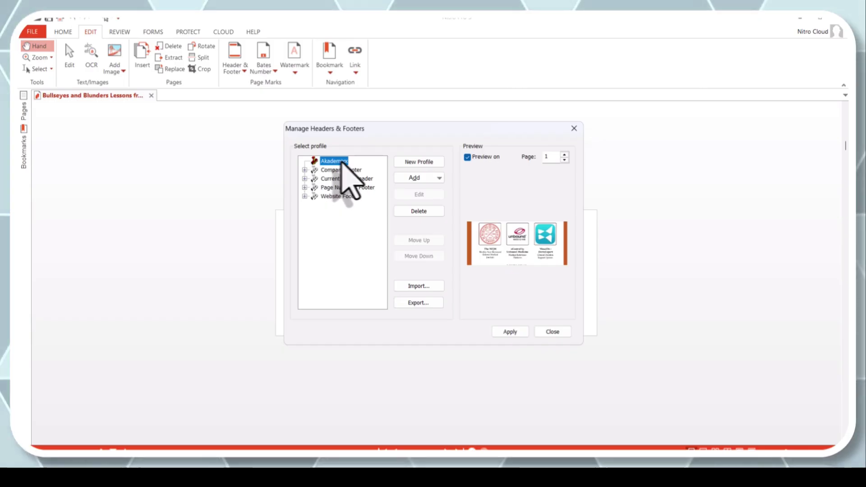
{"action": "left_click", "coordinate": [499, 335]}
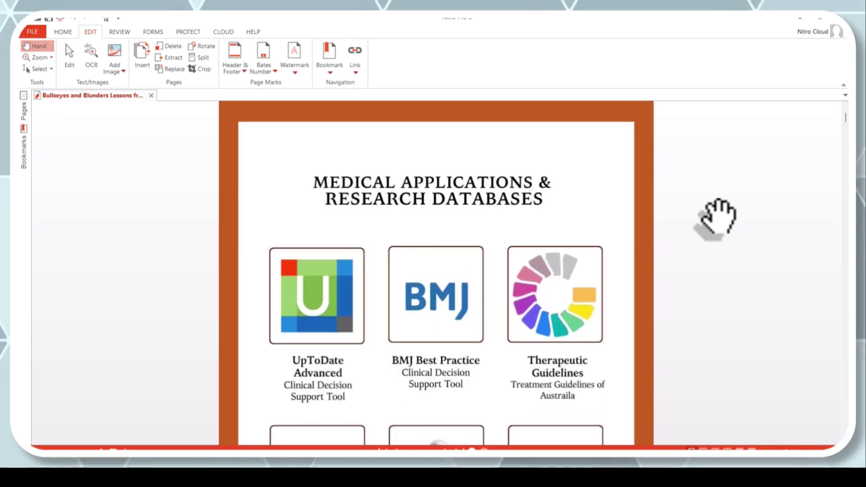
Step: Apply the Akademixx header and footer preset, then add the Page Numbers Footer to the document
{"action": "left_click", "coordinate": [234, 67]}
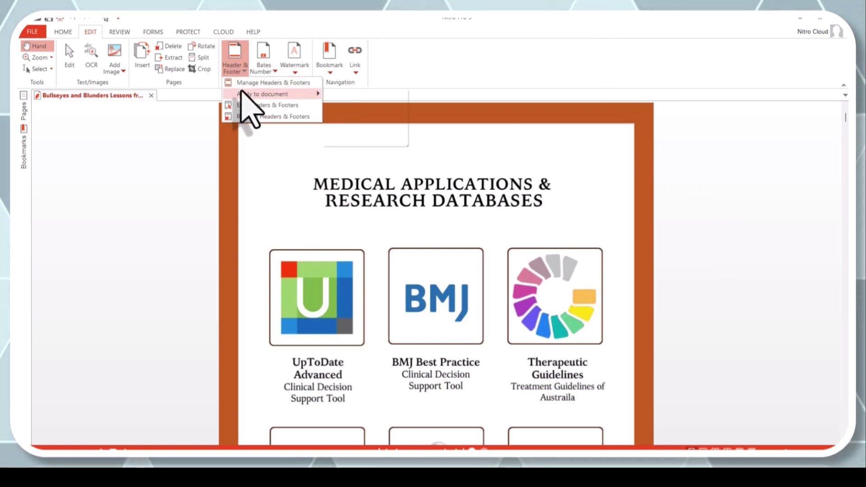
{"action": "mouse_move", "coordinate": [242, 95]}
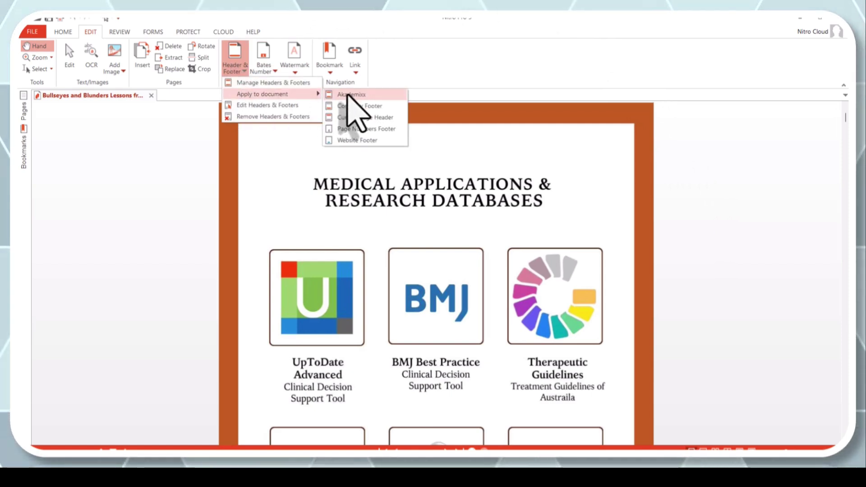
{"action": "left_click", "coordinate": [349, 96]}
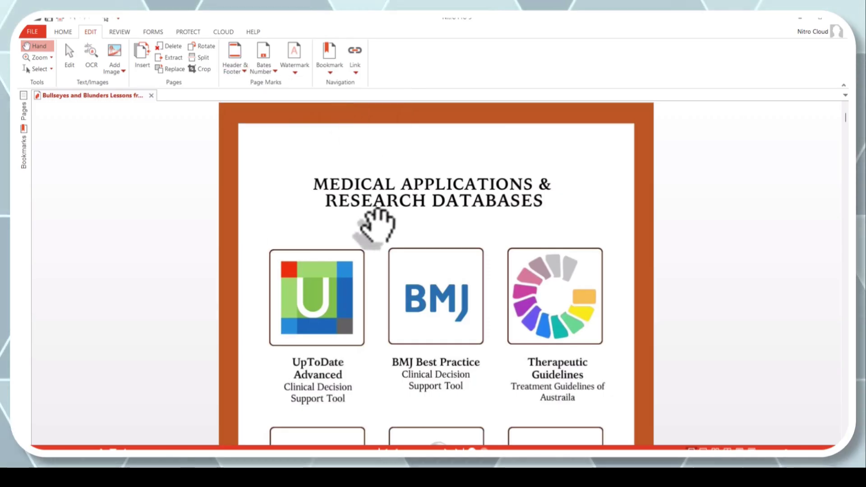
{"action": "left_click", "coordinate": [232, 68]}
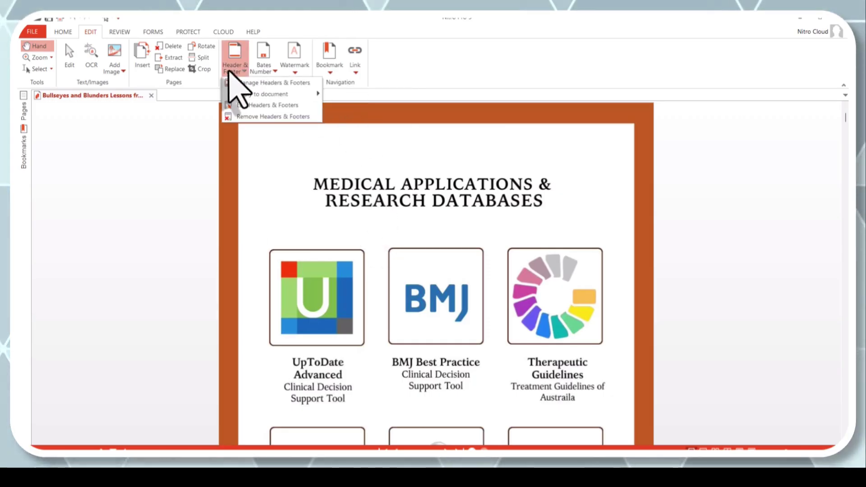
{"action": "mouse_move", "coordinate": [250, 95]}
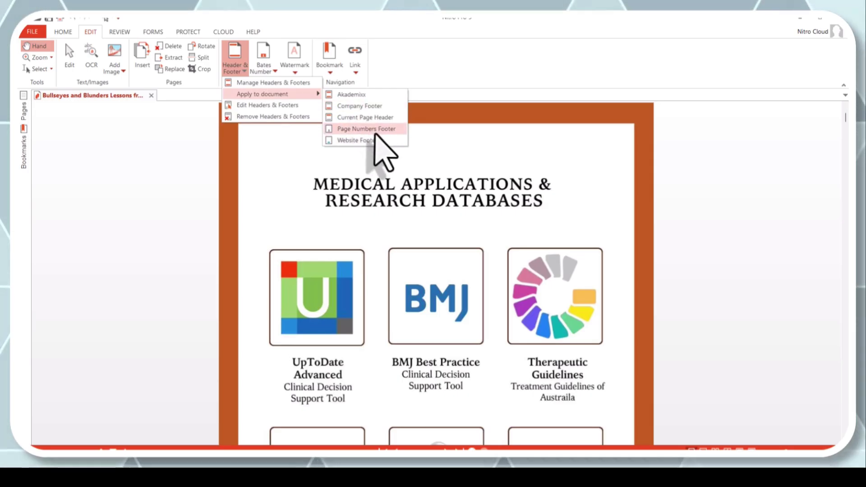
{"action": "left_click", "coordinate": [375, 129]}
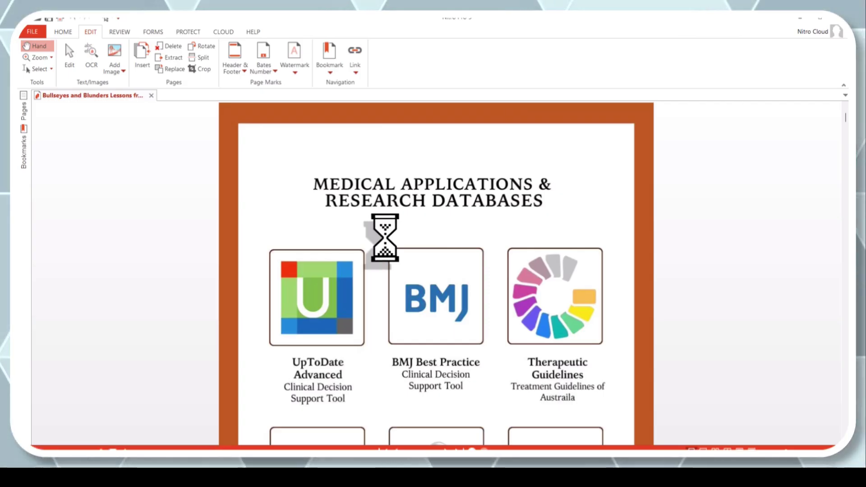
Step: Zoom out and scroll through the book to page 14, the end of the preface
{"action": "scroll", "coordinate": [388, 246], "scroll_direction": "down", "scroll_amount": 2}
{"action": "scroll", "coordinate": [388, 244], "scroll_direction": "down", "scroll_amount": 8}
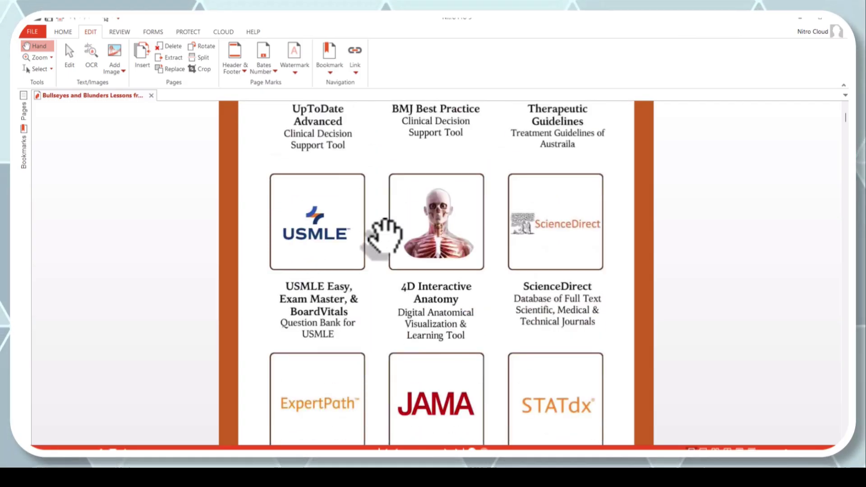
{"action": "scroll", "coordinate": [385, 233], "scroll_direction": "up", "scroll_amount": 15}
{"action": "scroll", "coordinate": [385, 233], "scroll_direction": "down", "scroll_amount": 2}
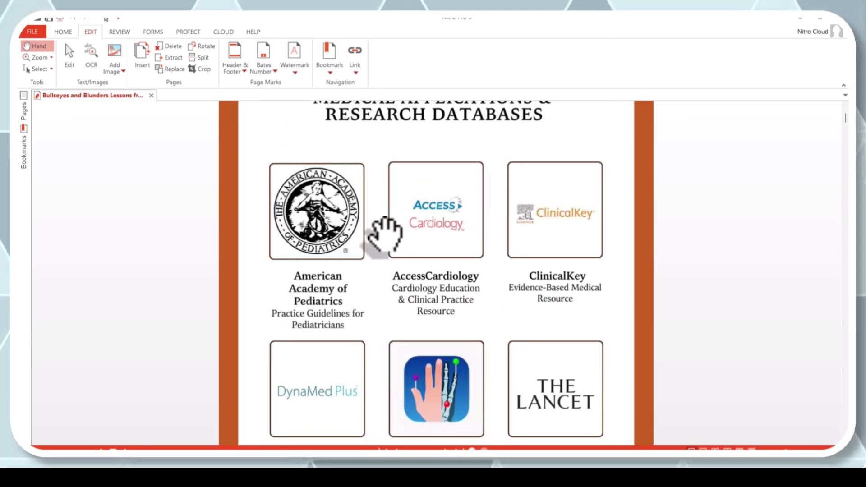
{"action": "scroll", "coordinate": [385, 232], "scroll_direction": "up", "scroll_amount": 2}
{"action": "scroll", "coordinate": [385, 232], "scroll_direction": "down", "scroll_amount": 15}
{"action": "scroll", "coordinate": [385, 233], "scroll_direction": "down", "scroll_amount": 2}
{"action": "scroll", "coordinate": [385, 232], "scroll_direction": "up", "scroll_amount": 15}
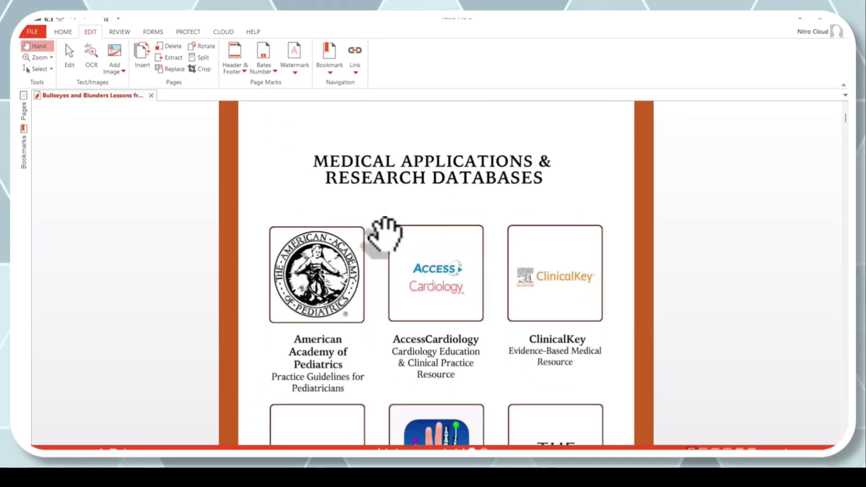
{"action": "scroll", "coordinate": [565, 293], "scroll_direction": "down", "scroll_amount": 5}
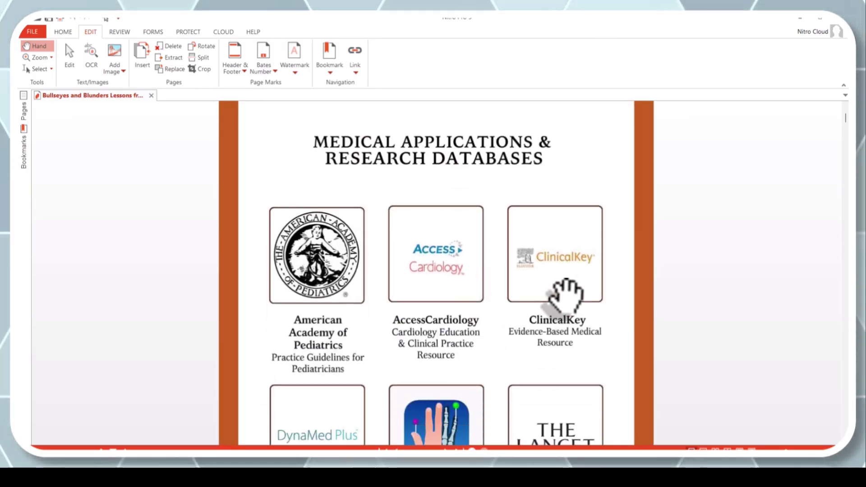
{"action": "scroll", "coordinate": [562, 295], "scroll_direction": "down", "scroll_amount": 1}
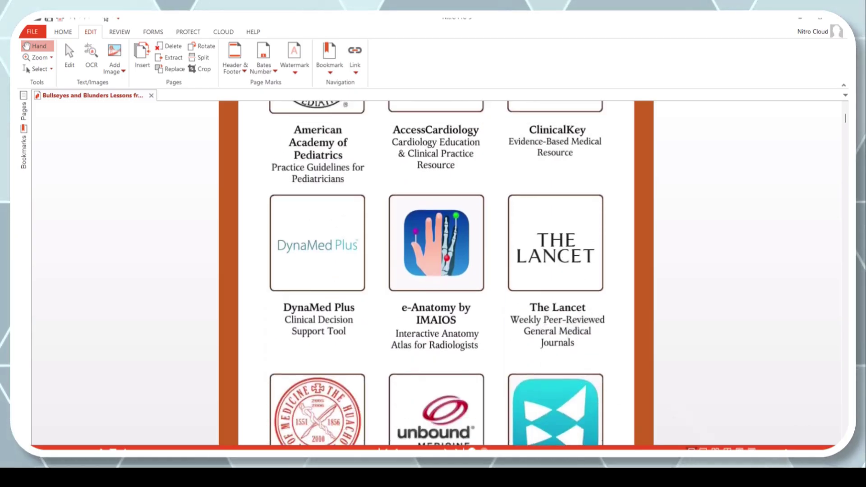
{"action": "key", "text": "ctrl+minus"}
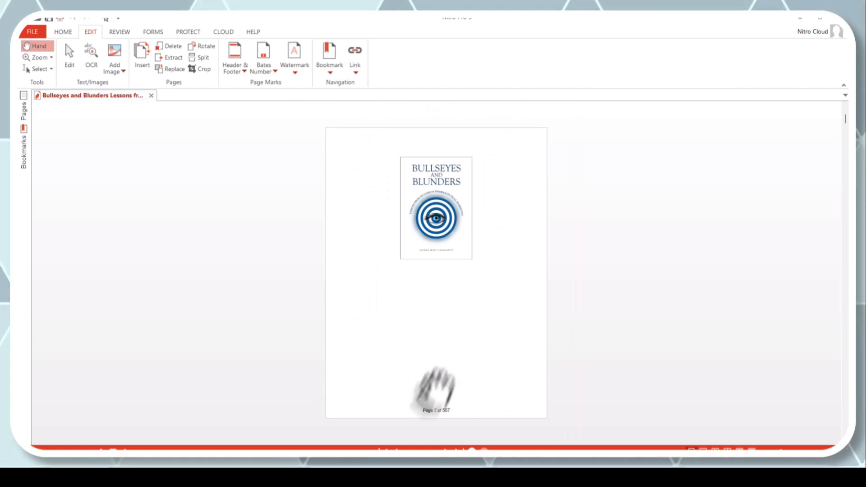
{"action": "scroll", "coordinate": [427, 408], "scroll_direction": "down", "scroll_amount": 10}
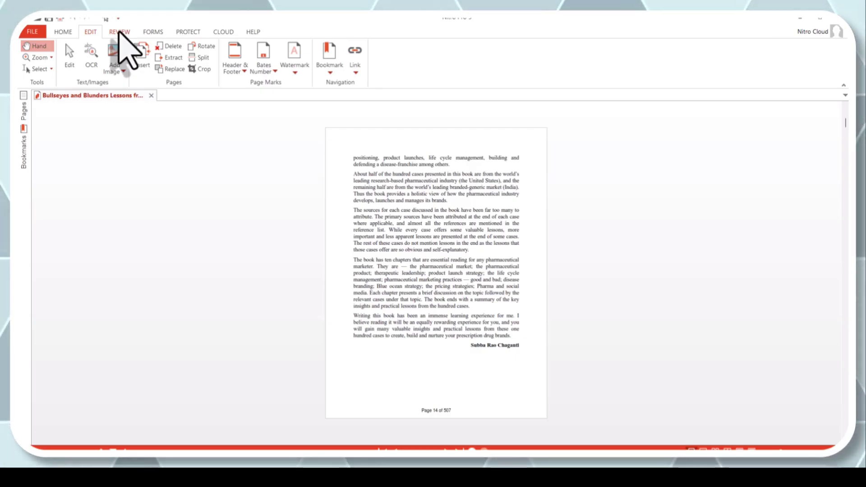
Step: On the Review tab, attach a sticky note with typed text to the 'sources for each case' paragraph, then close its popup
{"action": "left_click", "coordinate": [119, 32]}
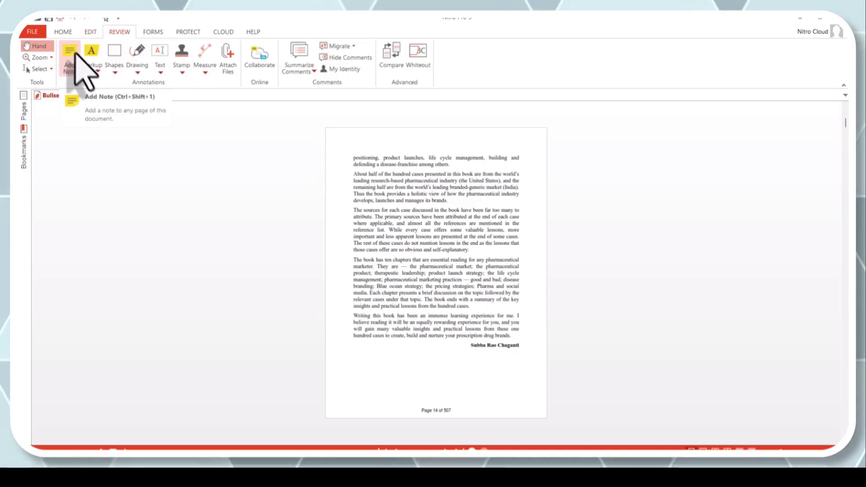
{"action": "left_click", "coordinate": [71, 52]}
{"action": "left_click", "coordinate": [474, 216]}
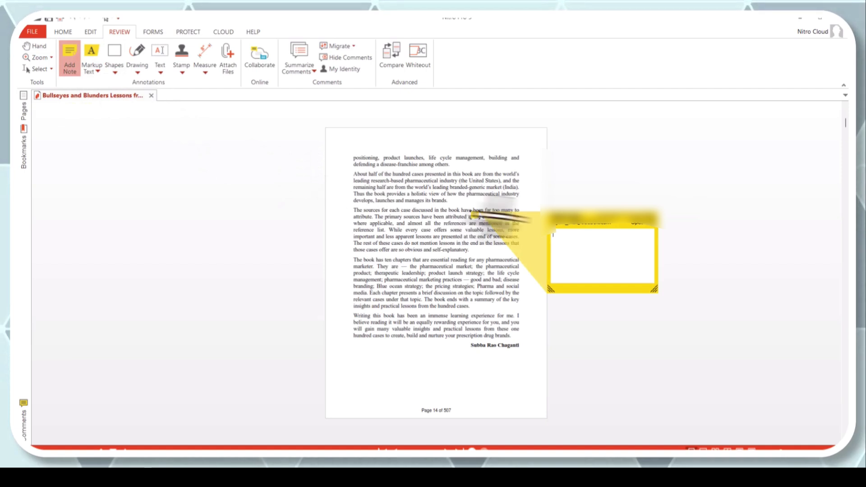
{"action": "type", "text": "rigdcgchchg"}
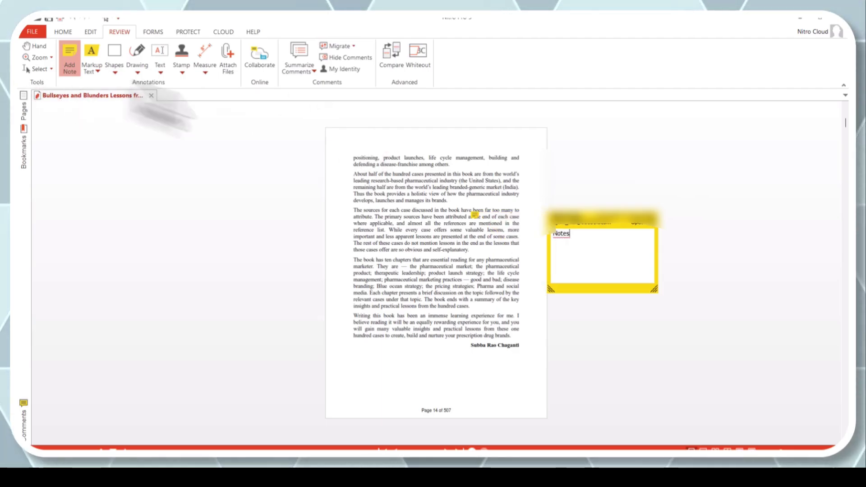
{"action": "left_click", "coordinate": [652, 223]}
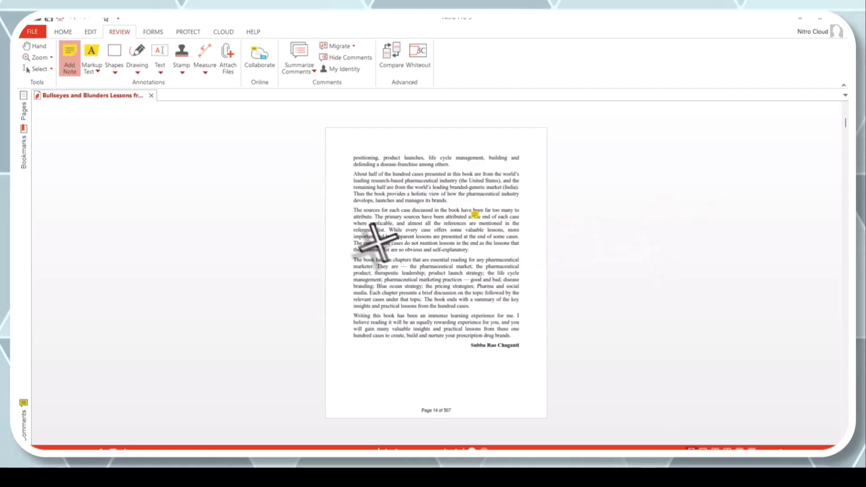
Step: Highlight the ten-chapters paragraph and draw a rectangle over the middle paragraphs
{"action": "left_click", "coordinate": [92, 61]}
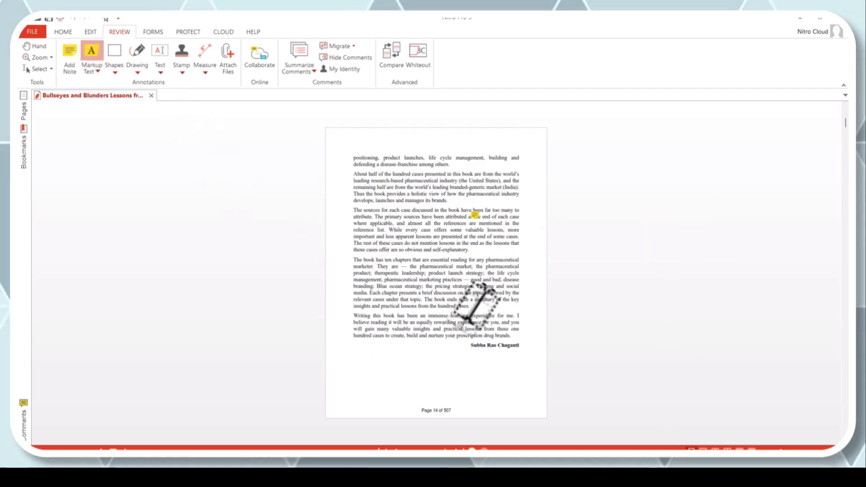
{"action": "left_click_drag", "start_coordinate": [353, 260], "coordinate": [470, 310]}
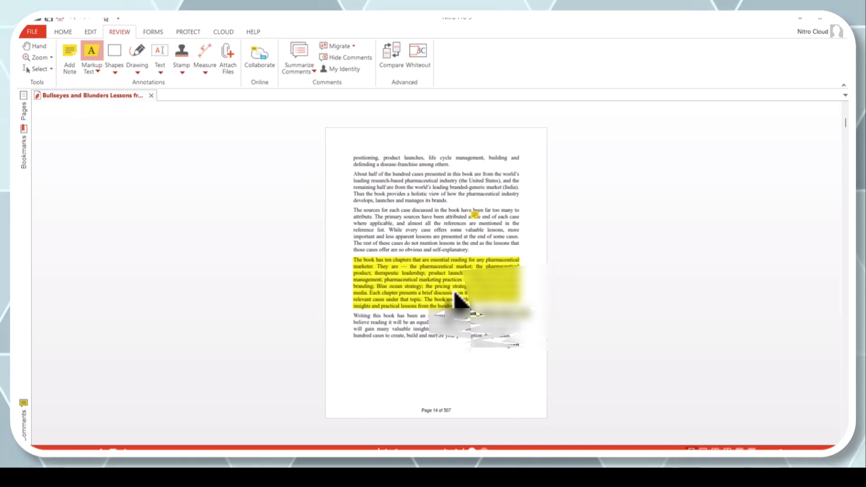
{"action": "left_click", "coordinate": [116, 72]}
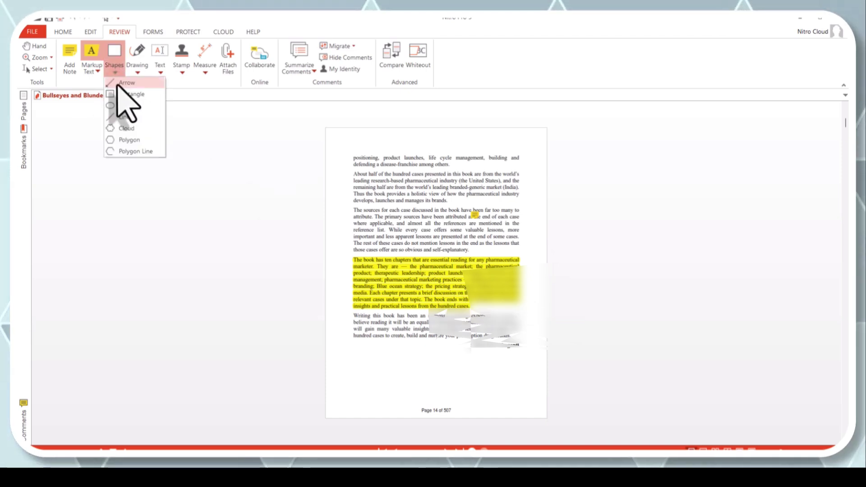
{"action": "left_click", "coordinate": [120, 94]}
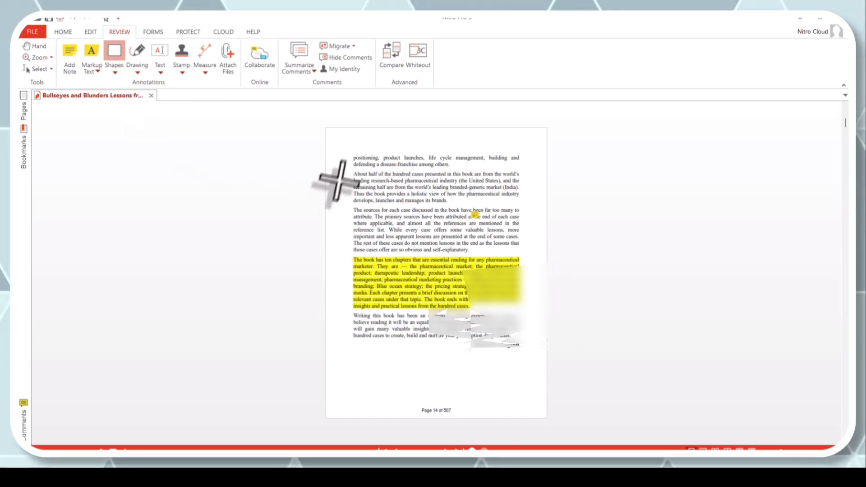
{"action": "mouse_move", "coordinate": [341, 173]}
{"action": "left_mouse_down"}
{"action": "mouse_move", "coordinate": [469, 267]}
{"action": "mouse_move", "coordinate": [491, 266]}
{"action": "left_mouse_up"}
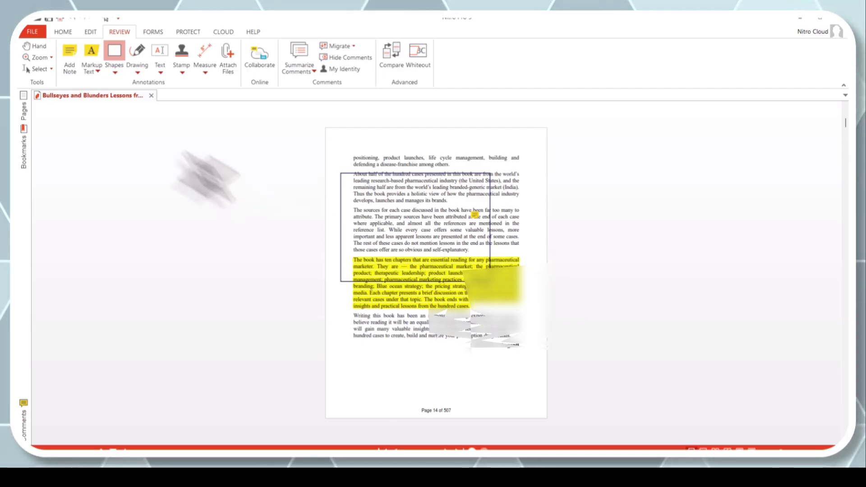
Step: Draw an arrow shape below the signature line
{"action": "left_click", "coordinate": [116, 72]}
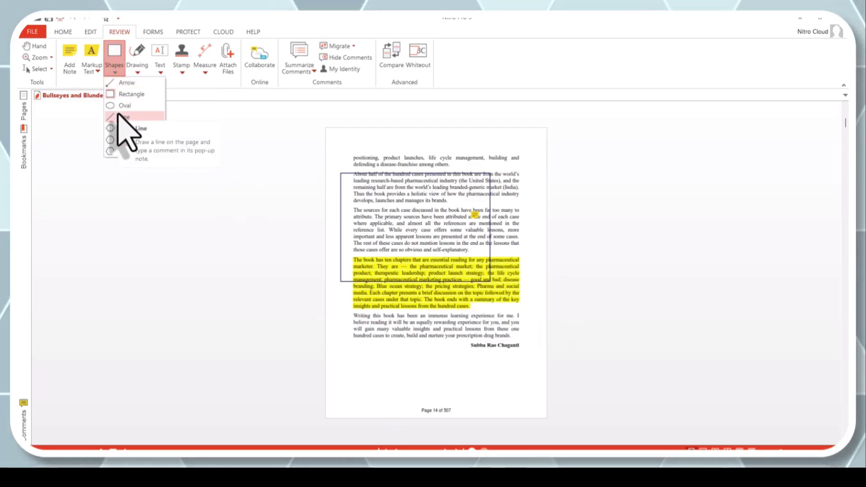
{"action": "left_click", "coordinate": [122, 83]}
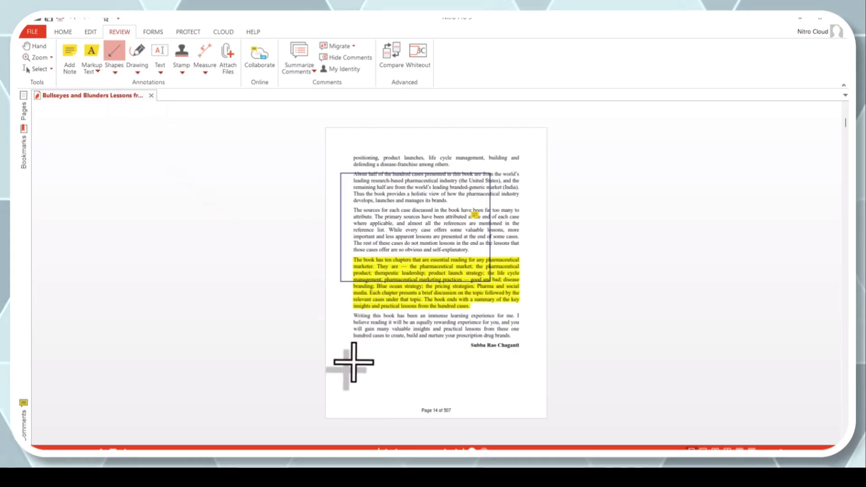
{"action": "mouse_move", "coordinate": [355, 362]}
{"action": "left_mouse_down"}
{"action": "mouse_move", "coordinate": [416, 348]}
{"action": "mouse_move", "coordinate": [421, 363]}
{"action": "mouse_move", "coordinate": [426, 349]}
{"action": "left_mouse_up"}
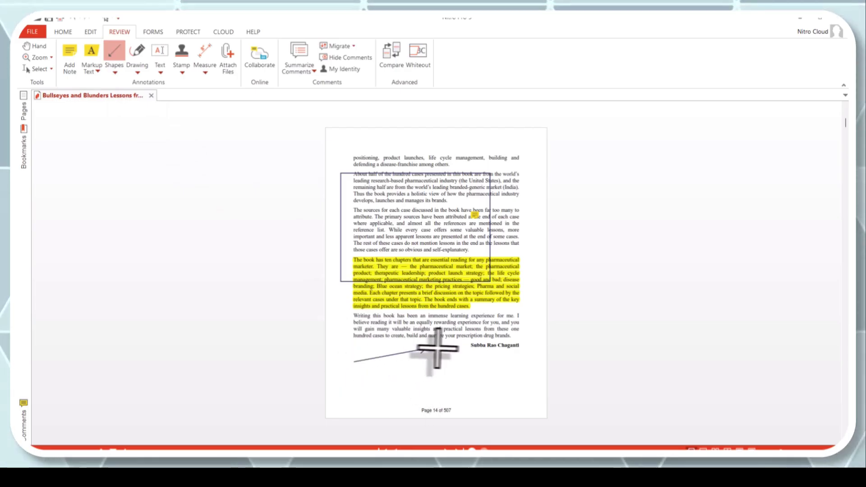
Step: Sketch a freehand pencil loop below the arrow
{"action": "left_click", "coordinate": [137, 72]}
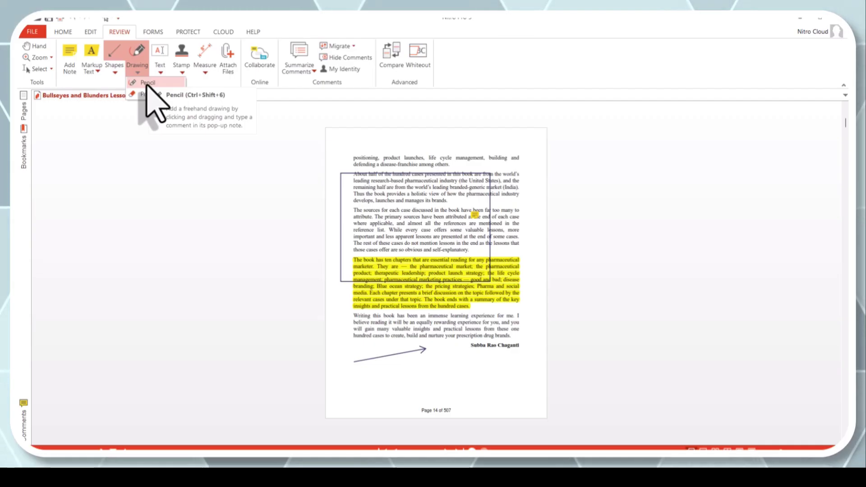
{"action": "left_click", "coordinate": [147, 83]}
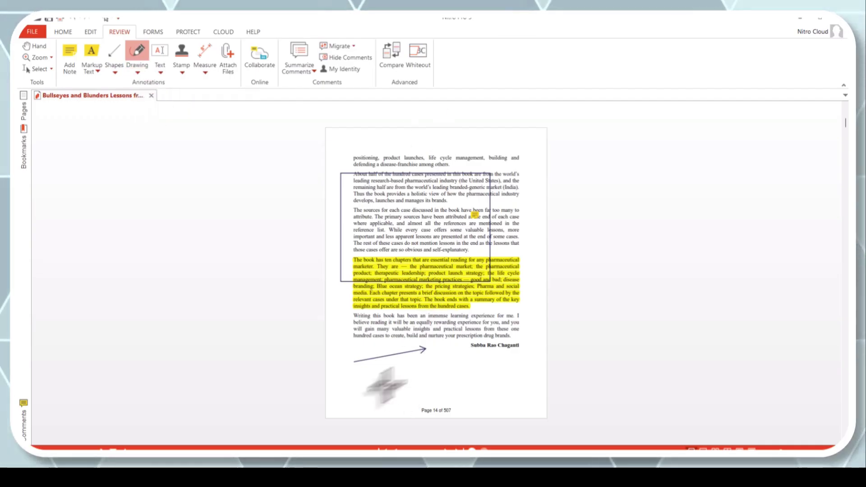
{"action": "mouse_move", "coordinate": [386, 384]}
{"action": "left_mouse_down"}
{"action": "mouse_move", "coordinate": [388, 391]}
{"action": "mouse_move", "coordinate": [378, 382]}
{"action": "mouse_move", "coordinate": [387, 378]}
{"action": "mouse_move", "coordinate": [377, 393]}
{"action": "mouse_move", "coordinate": [371, 383]}
{"action": "left_mouse_up"}
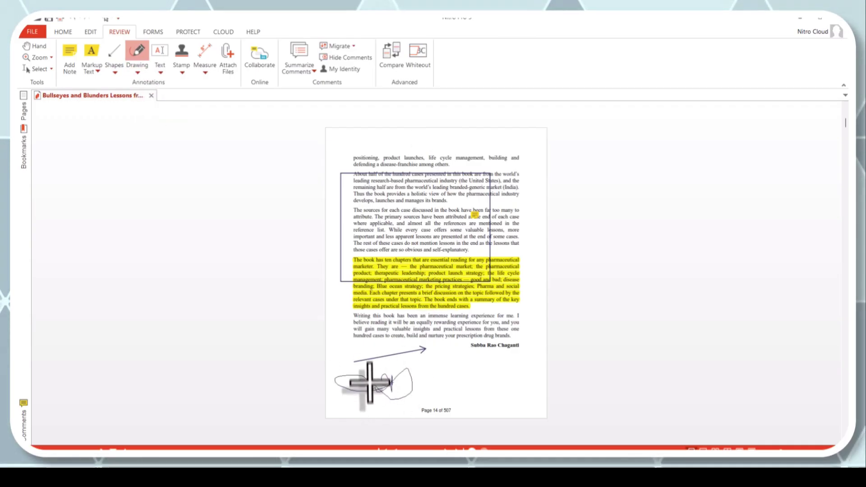
Step: Add a text box below the signature containing 'kkgkgk'
{"action": "left_click", "coordinate": [159, 70]}
{"action": "left_click", "coordinate": [169, 83]}
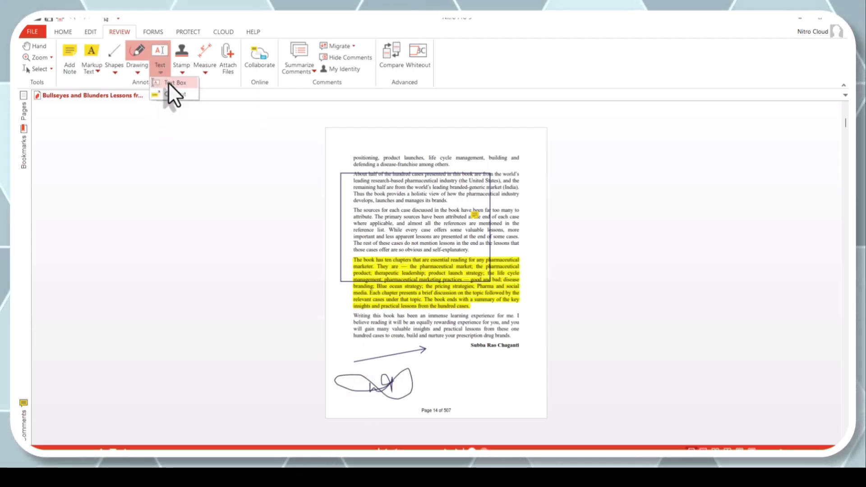
{"action": "left_click_drag", "start_coordinate": [418, 356], "coordinate": [511, 376]}
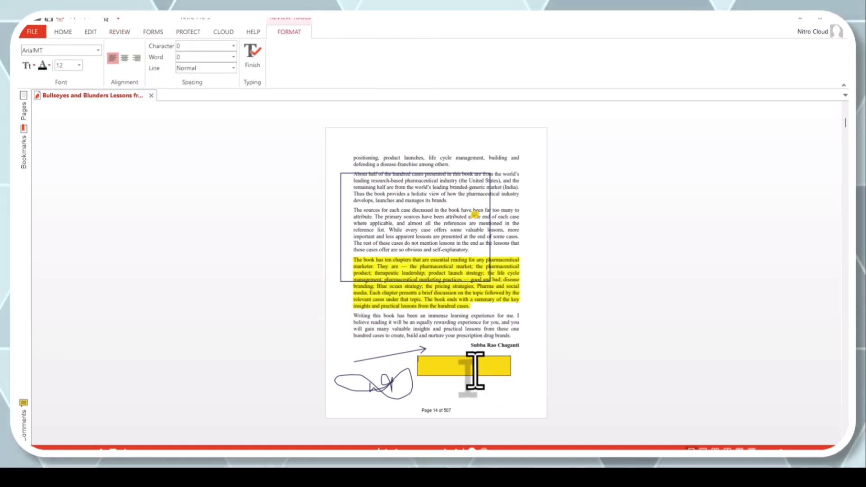
{"action": "type", "text": "kkgkgk"}
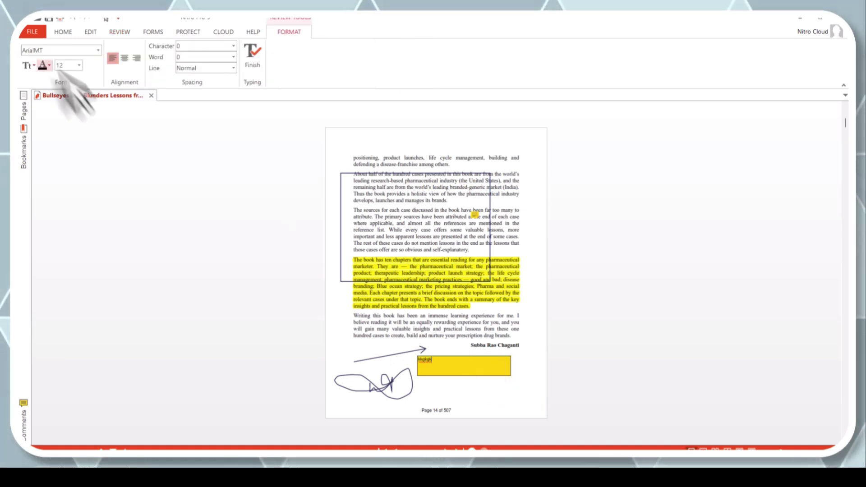
{"action": "key", "text": "Escape"}
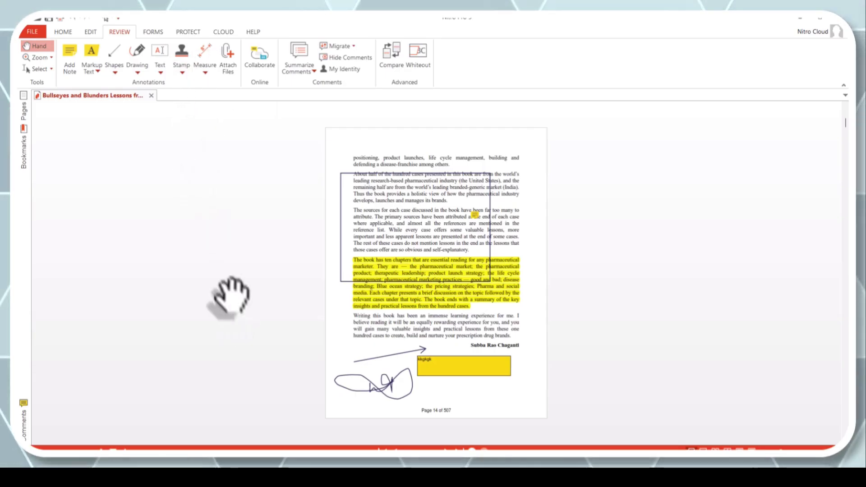
Step: Place an Urgent stamp above the text box on page 14
{"action": "left_click", "coordinate": [182, 65]}
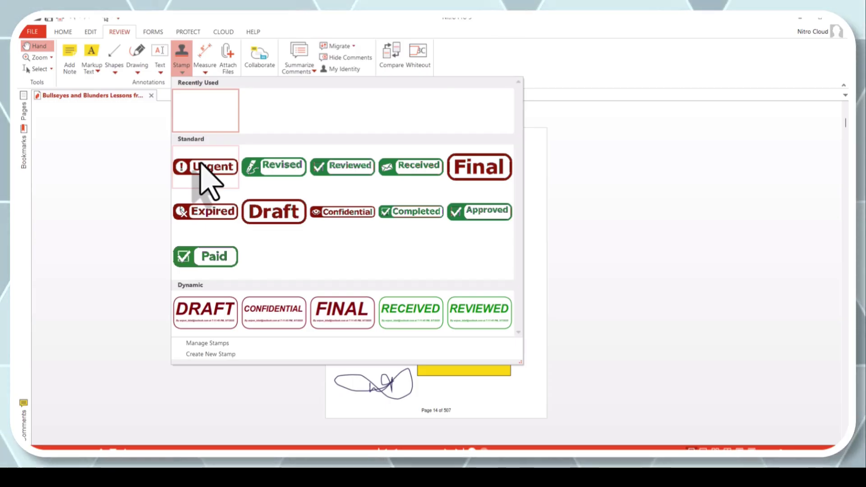
{"action": "left_click", "coordinate": [206, 172]}
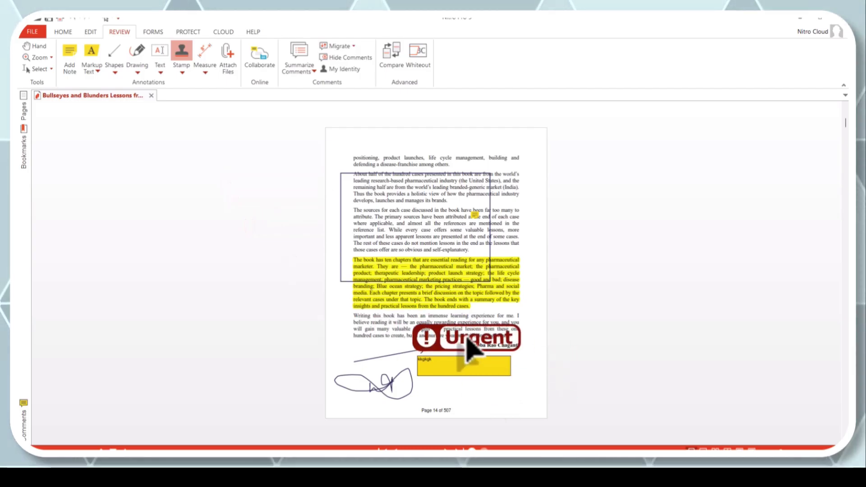
{"action": "left_click", "coordinate": [472, 347]}
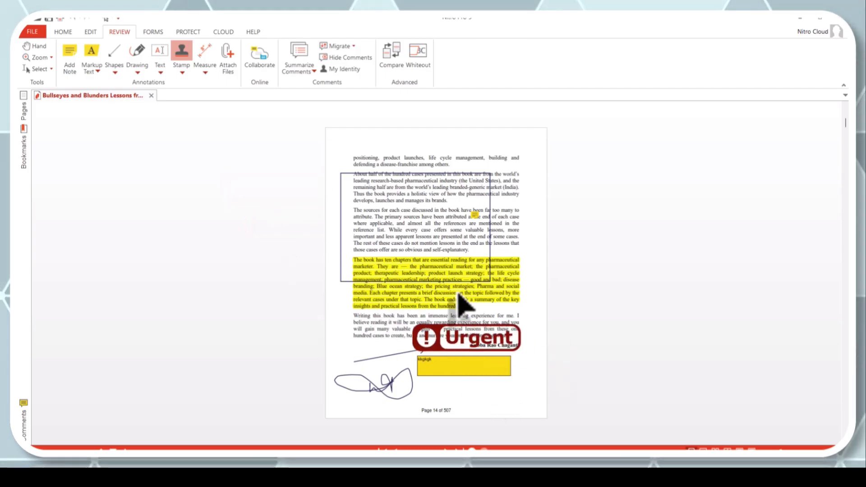
Step: Measure a distance across the full page width, offsetting the line near the page top
{"action": "left_click", "coordinate": [206, 72]}
{"action": "left_click", "coordinate": [206, 73]}
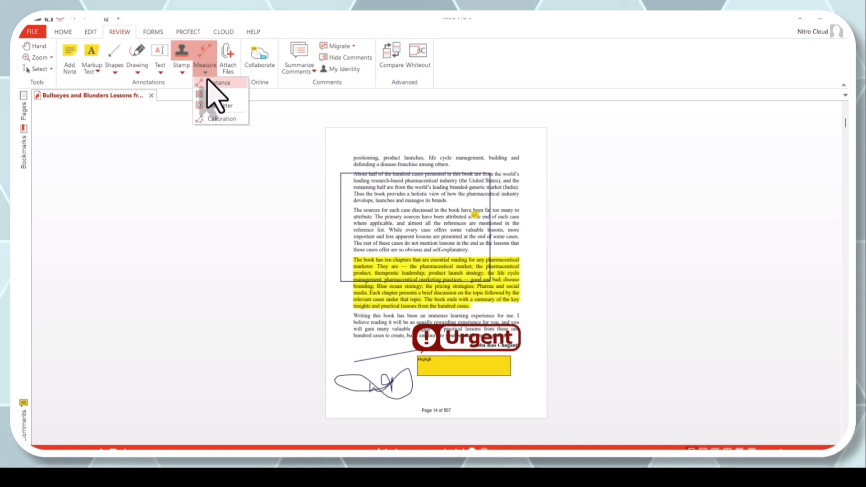
{"action": "left_click", "coordinate": [210, 82]}
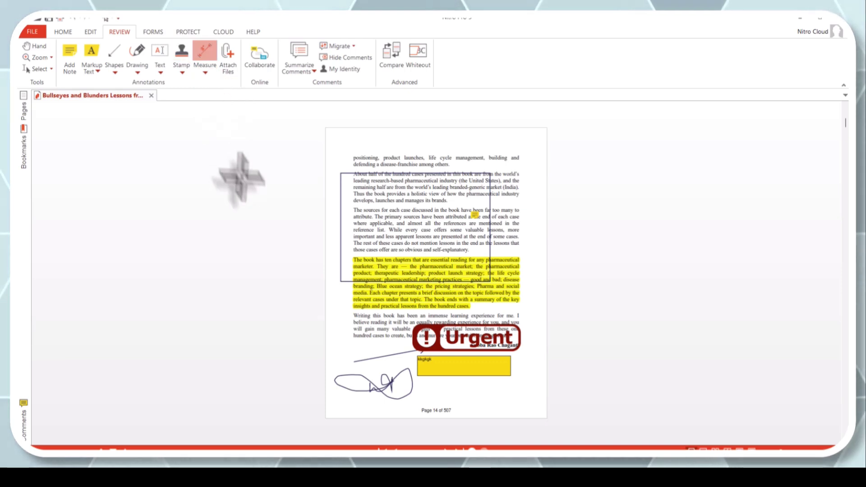
{"action": "left_click", "coordinate": [326, 214]}
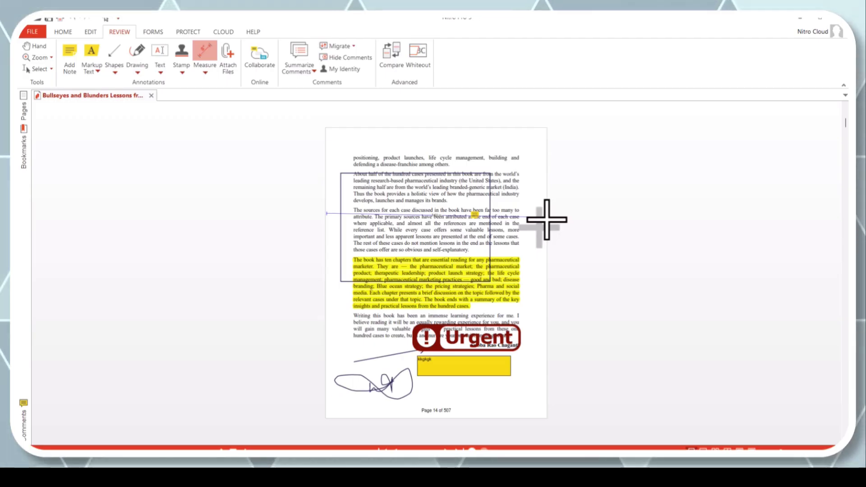
{"action": "left_click", "coordinate": [547, 220]}
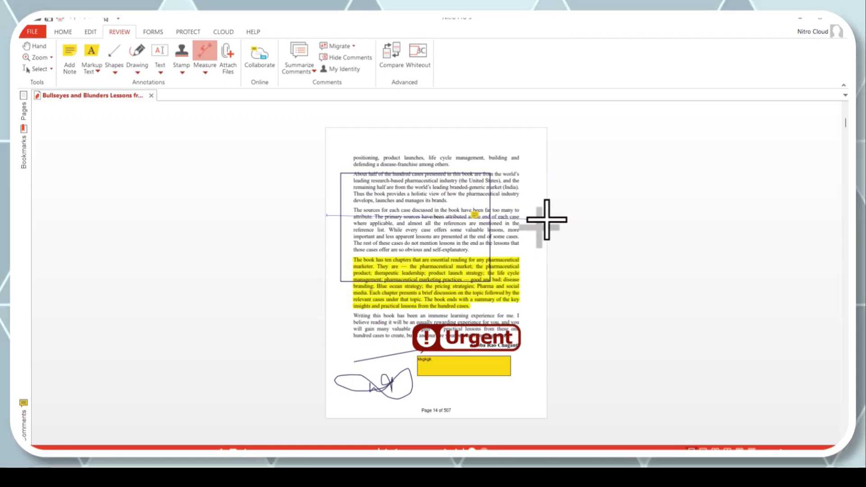
{"action": "left_click", "coordinate": [396, 185]}
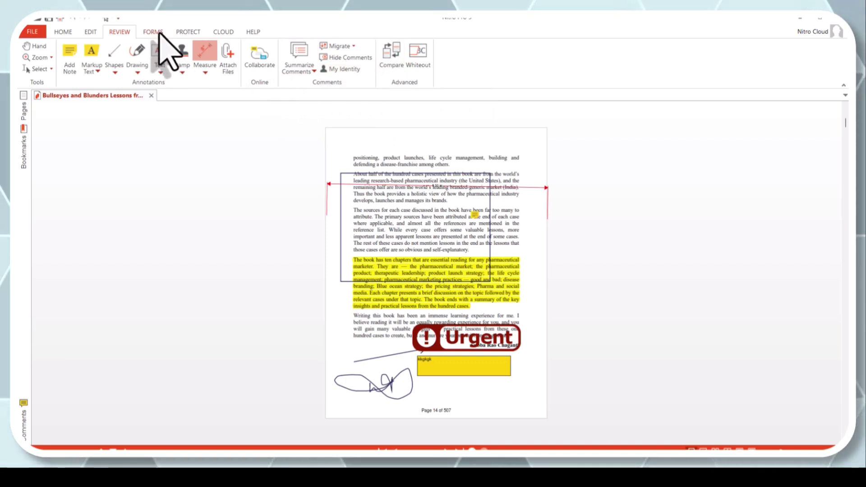
Step: Draw a CheckBox1 check box field at the top of page 14
{"action": "left_click", "coordinate": [154, 31]}
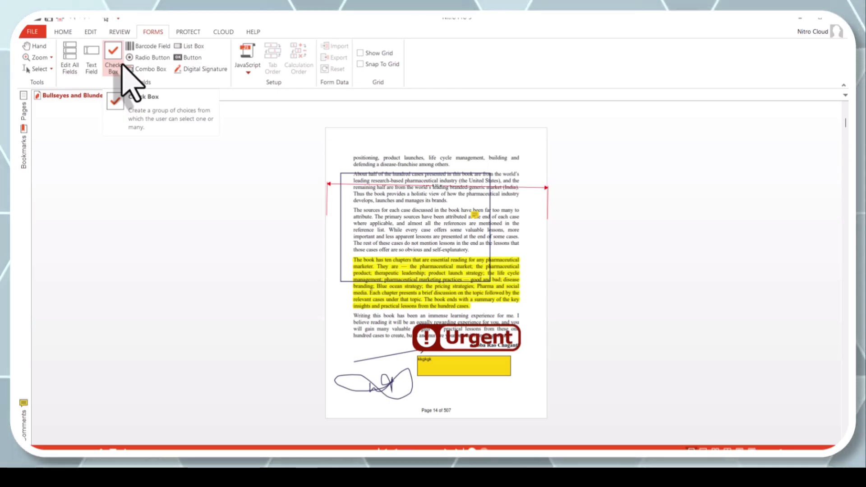
{"action": "left_click", "coordinate": [121, 66]}
{"action": "left_click_drag", "start_coordinate": [387, 131], "coordinate": [429, 153]}
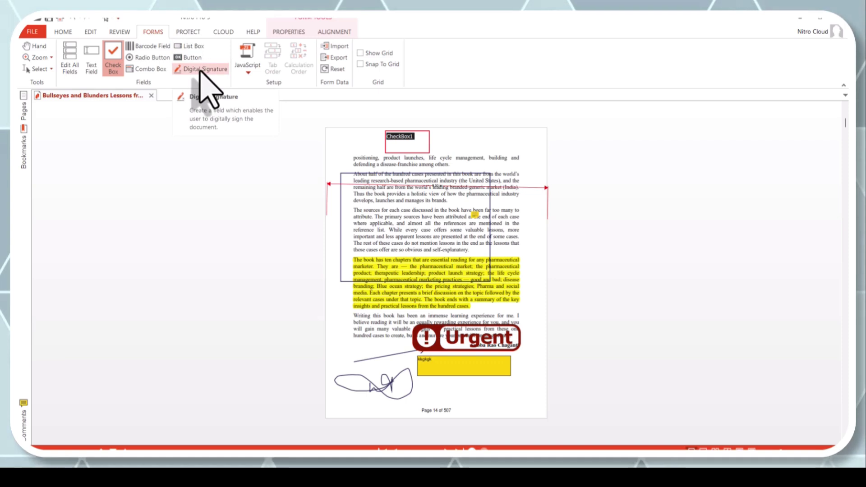
Step: Add a Signature1 digital signature field at the top right, peek at JavaScript, then show Protect tools
{"action": "left_click", "coordinate": [201, 69]}
{"action": "left_click_drag", "start_coordinate": [519, 149], "coordinate": [518, 149]}
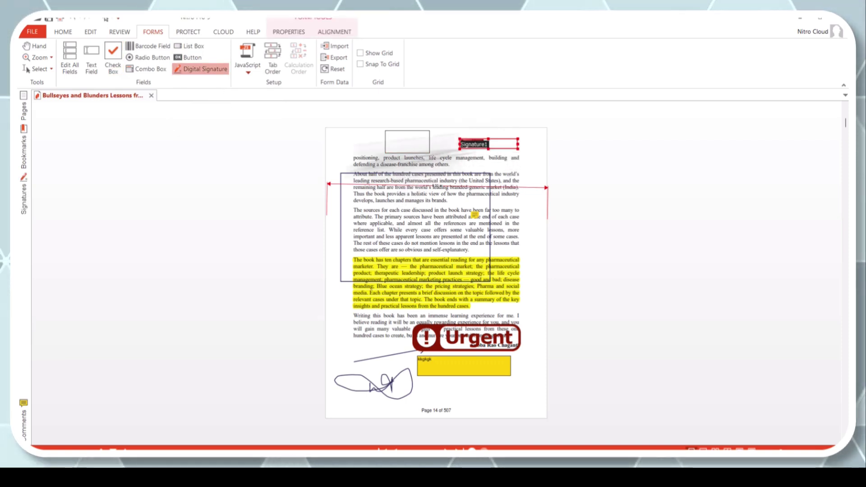
{"action": "left_click", "coordinate": [249, 70]}
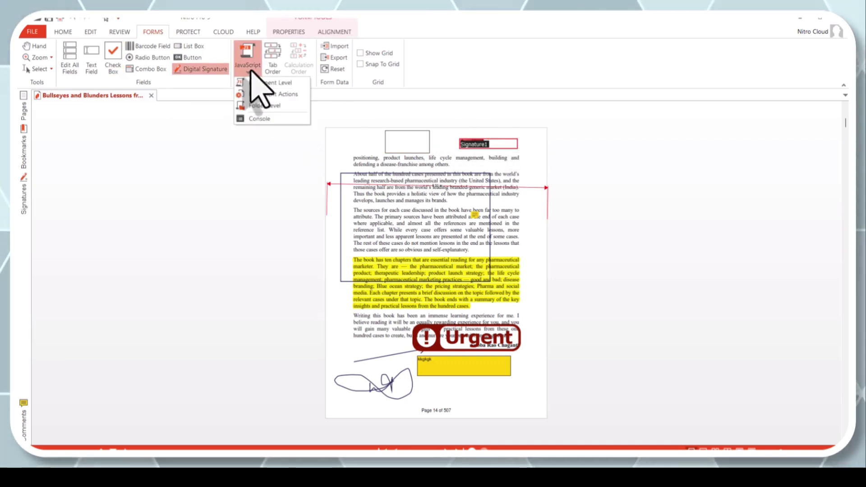
{"action": "left_click", "coordinate": [250, 71]}
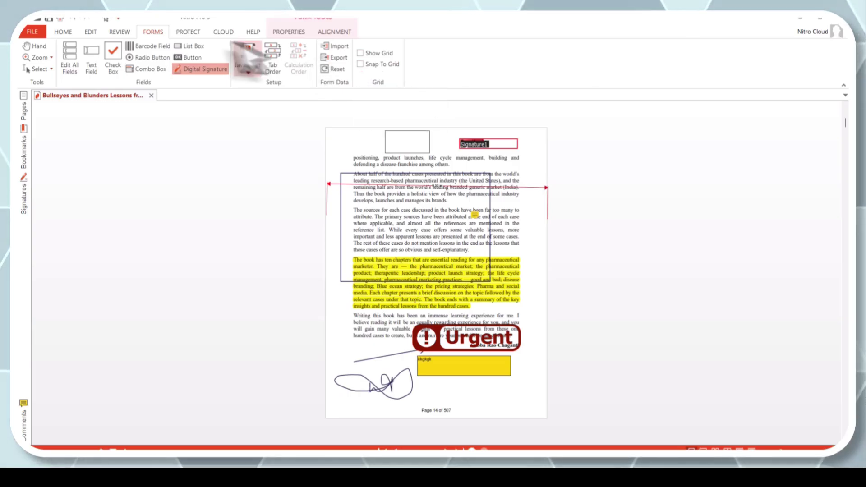
{"action": "left_click", "coordinate": [185, 32]}
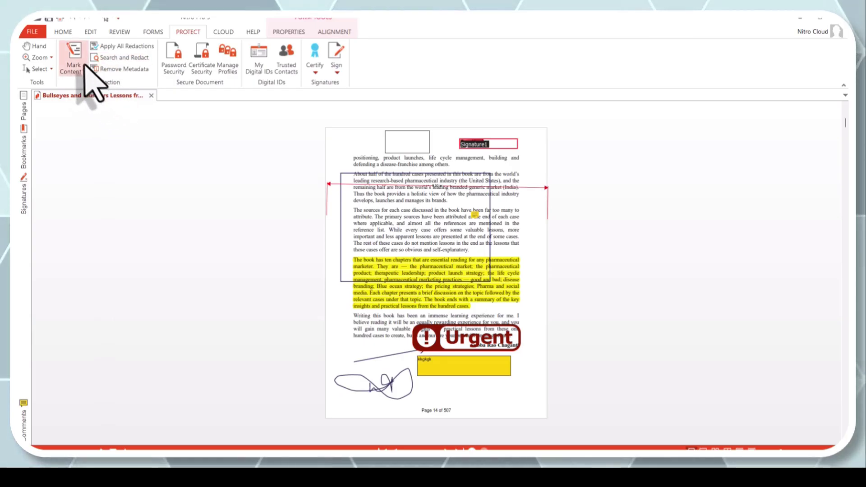
{"action": "left_click", "coordinate": [75, 59]}
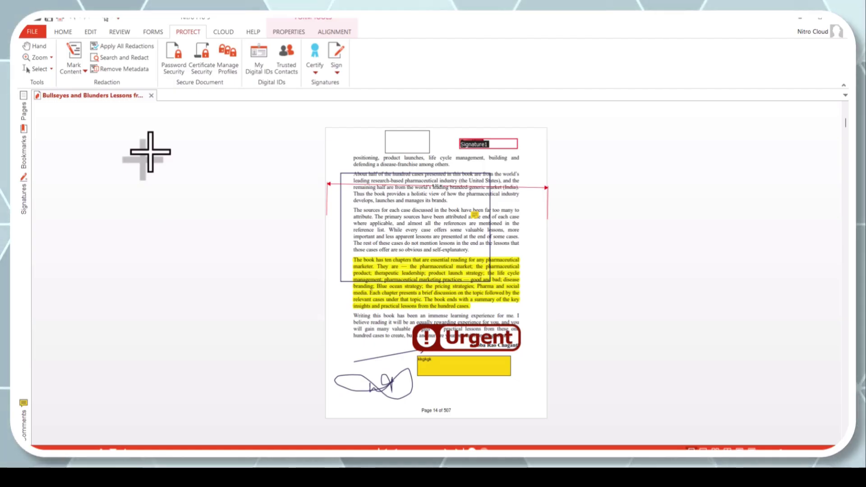
{"action": "left_click", "coordinate": [176, 67]}
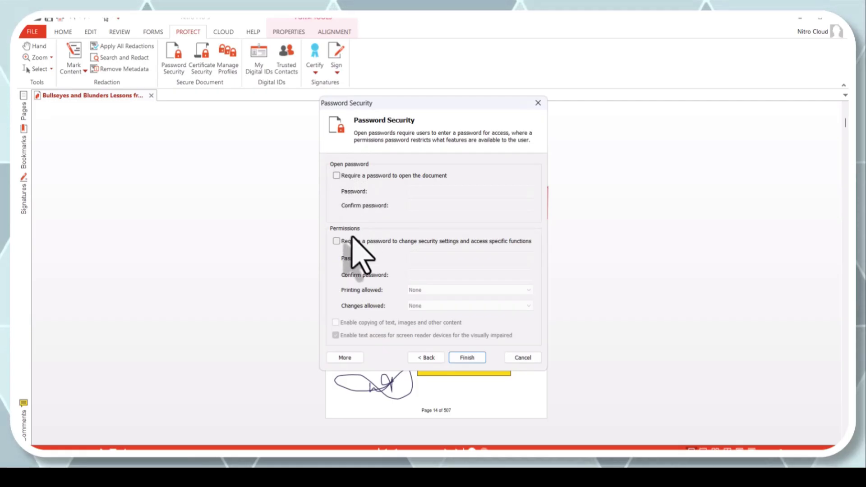
{"action": "left_click", "coordinate": [338, 175]}
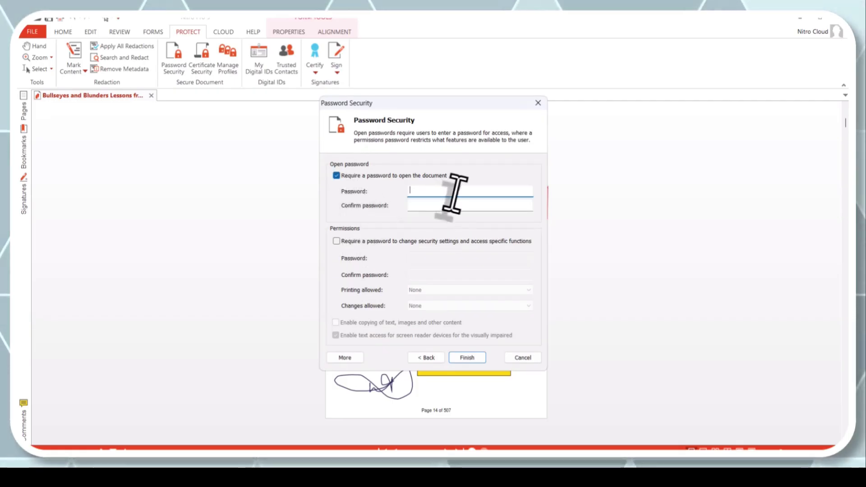
{"action": "type", "text": "1234"}
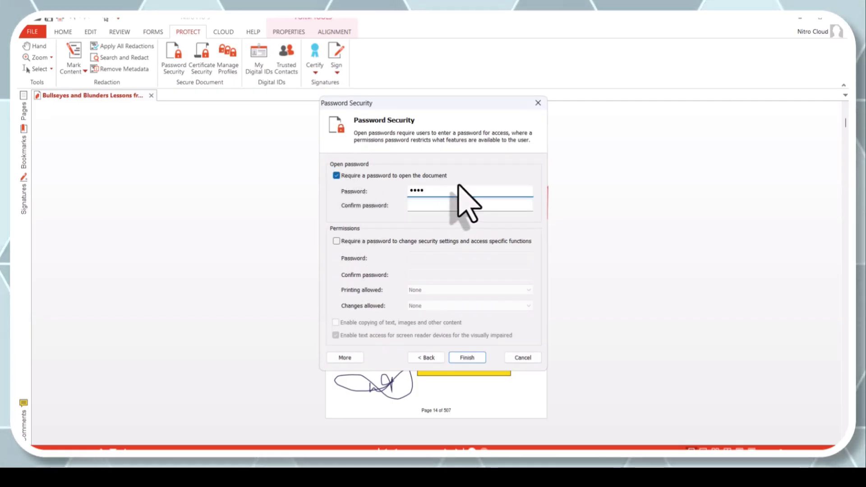
{"action": "left_click", "coordinate": [444, 206]}
{"action": "type", "text": "12"}
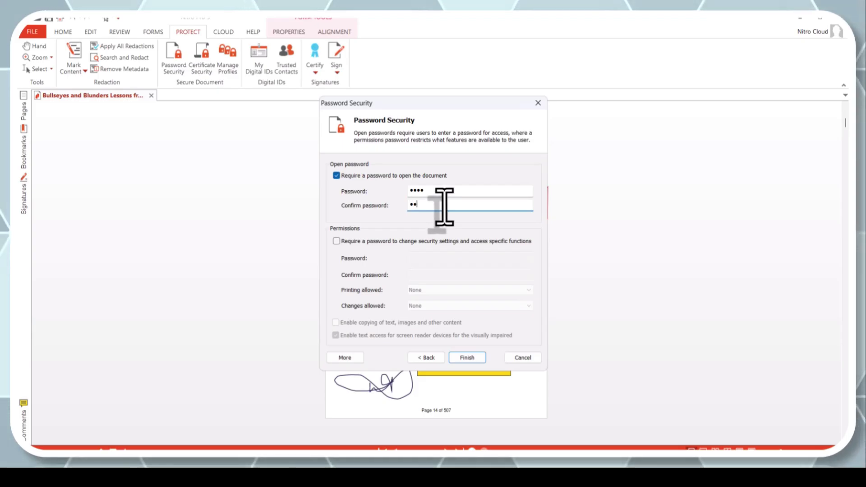
{"action": "type", "text": "34"}
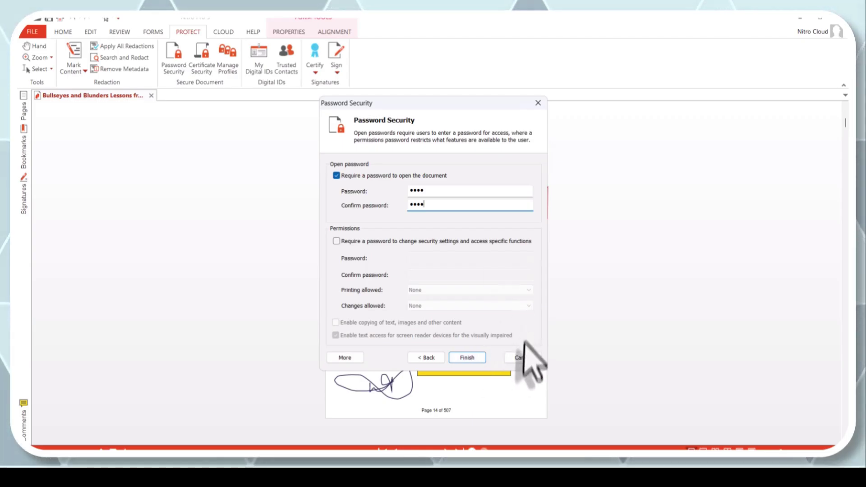
{"action": "left_click", "coordinate": [516, 358]}
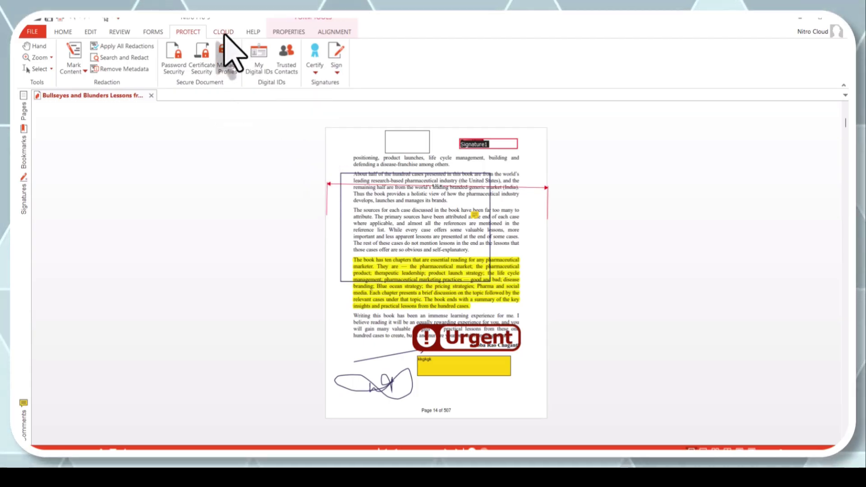
Step: Step through the Cloud, Help and Form Tools Properties tabs, ending on the Alignment options
{"action": "left_click", "coordinate": [225, 34]}
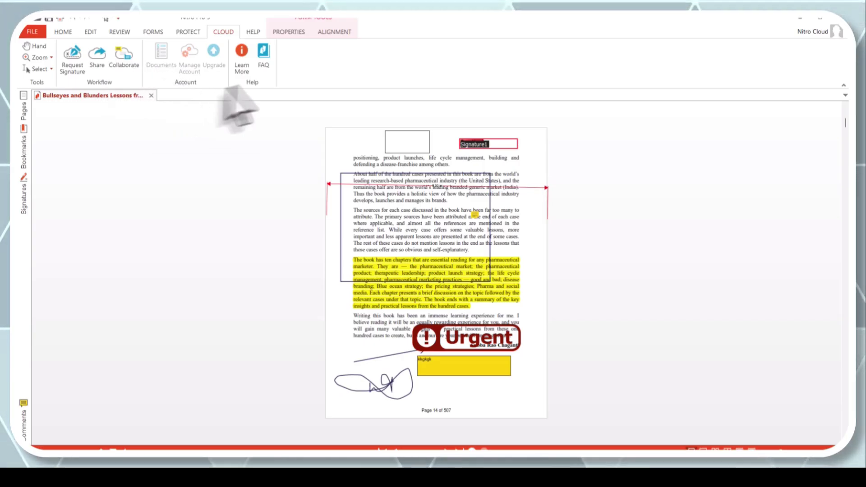
{"action": "left_click", "coordinate": [253, 33]}
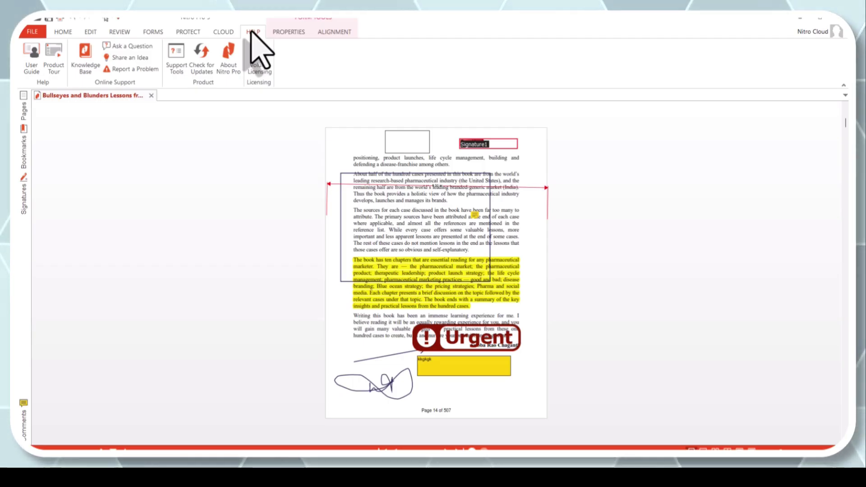
{"action": "left_click", "coordinate": [290, 31]}
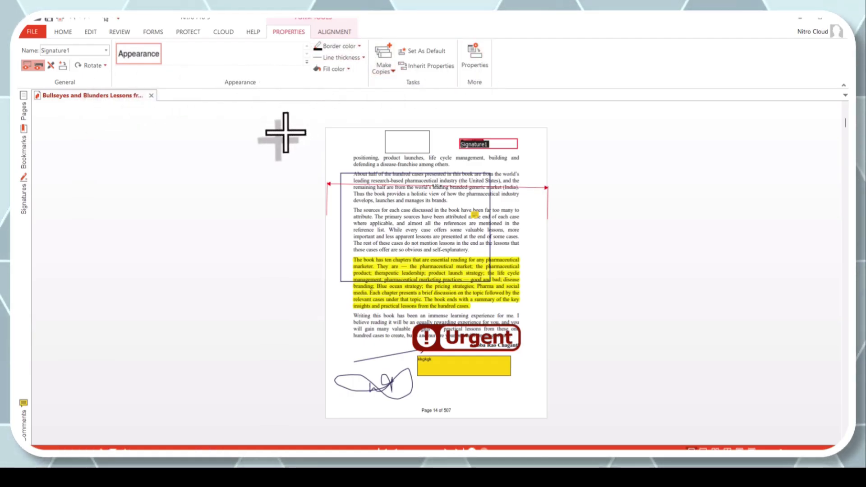
{"action": "left_click", "coordinate": [338, 31]}
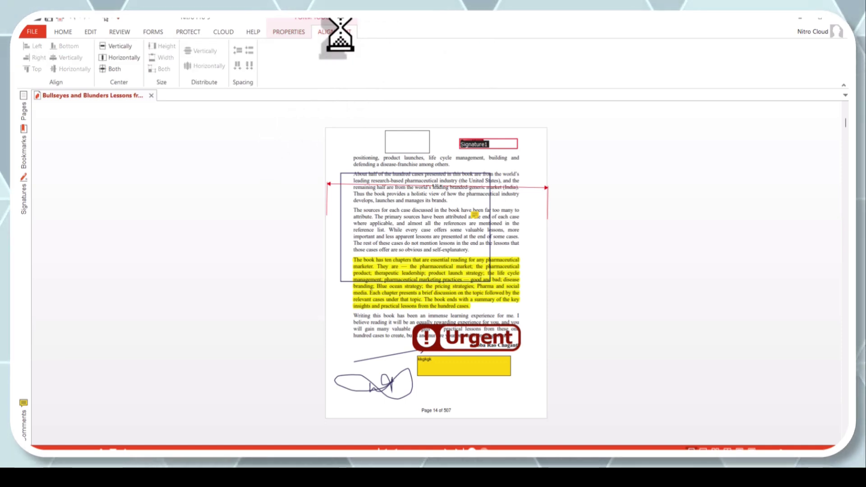